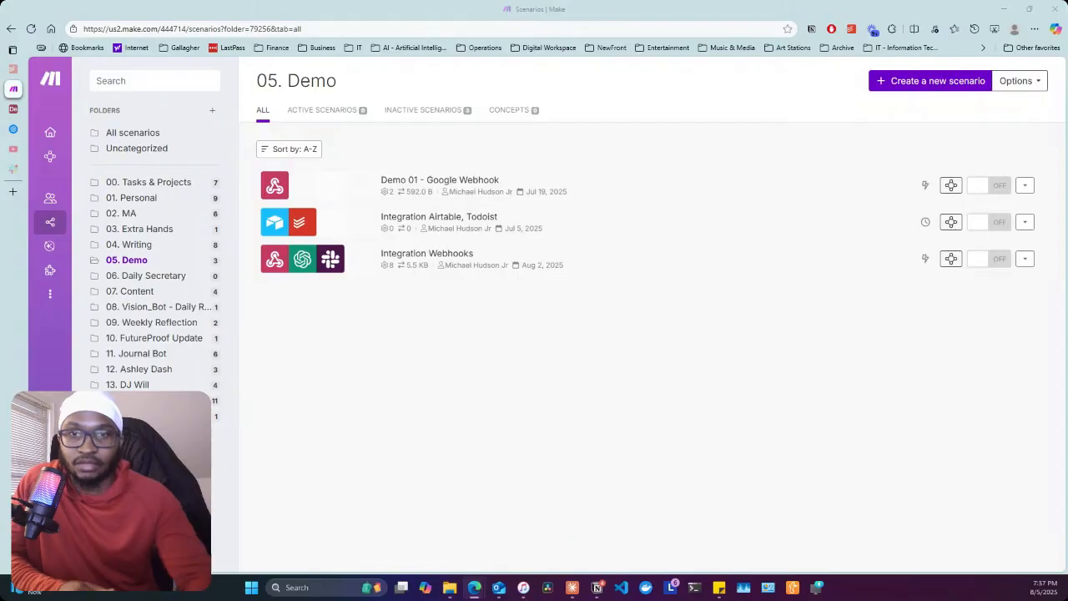
# Create a new scenario in the 05. Demo folder with a Webhooks Custom webhook trigger.
pyautogui.click(897, 84)
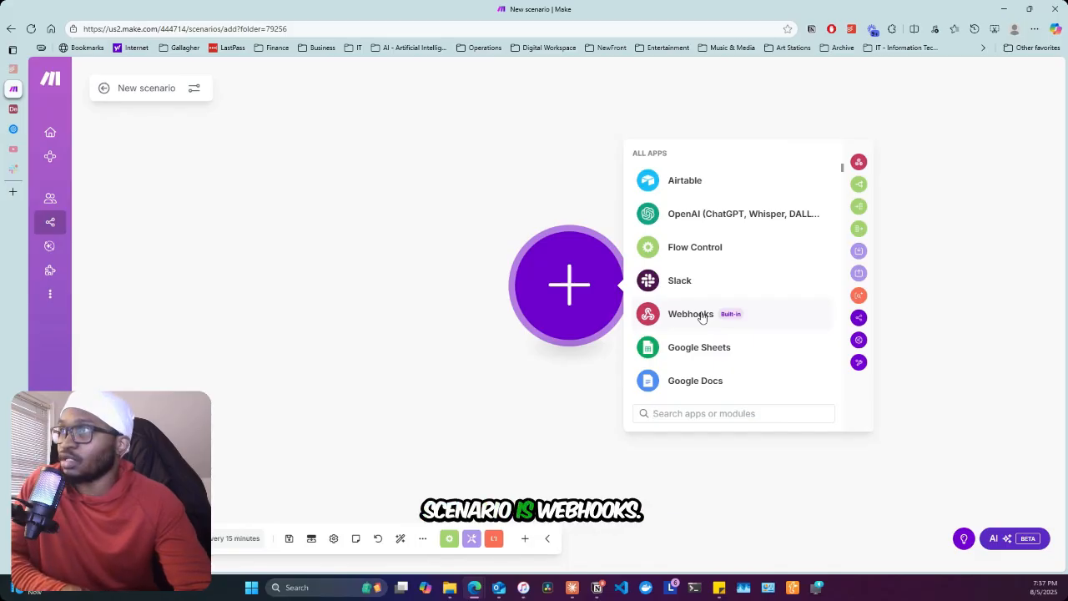
pyautogui.click(701, 315)
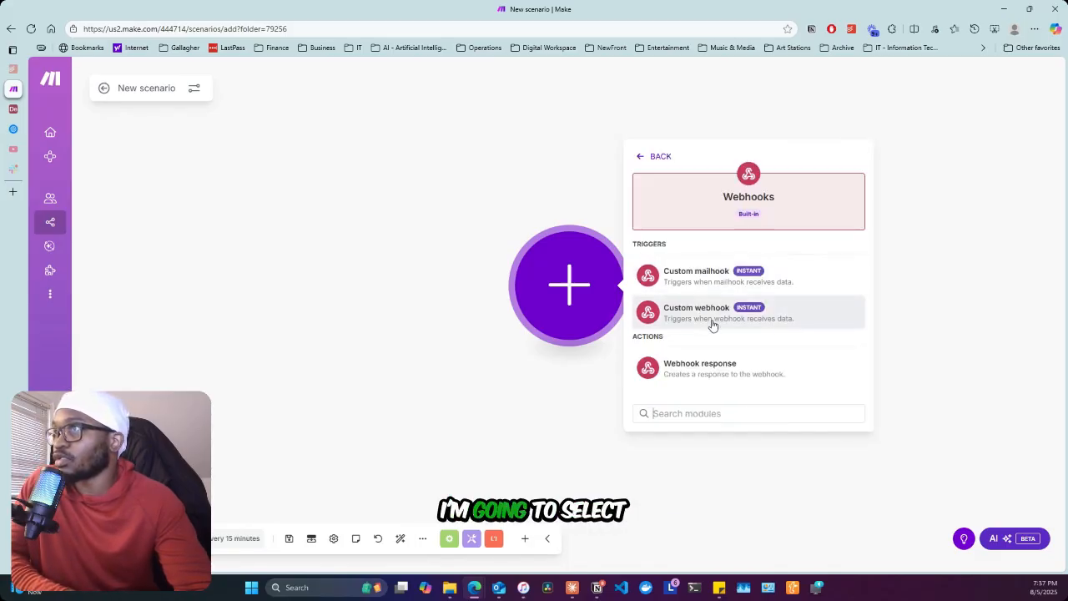
pyautogui.click(711, 317)
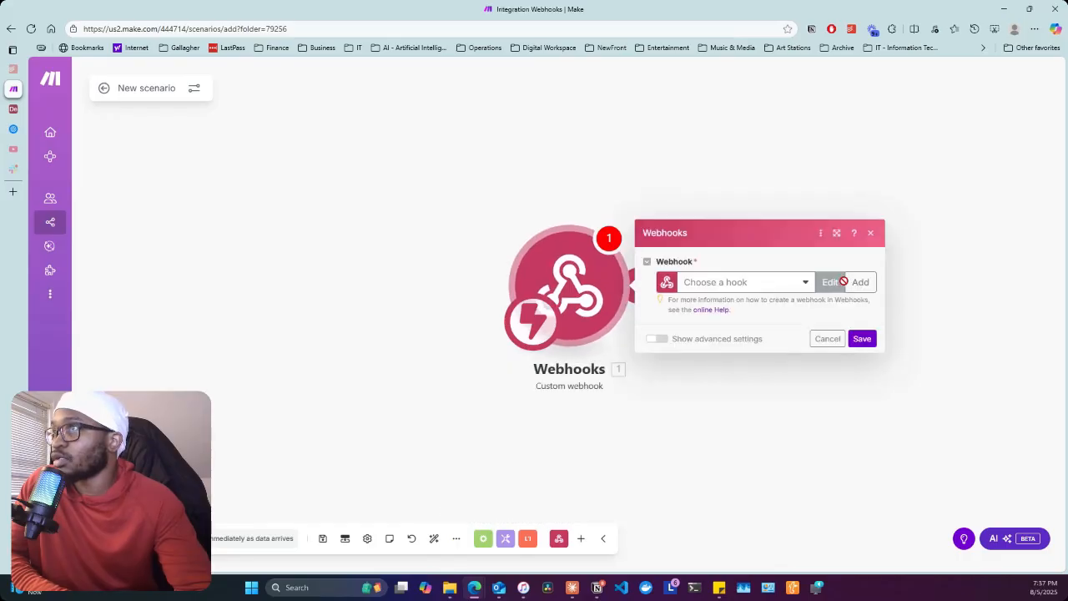
# Create a webhook named Demo Webhook for the trigger and copy its address.
pyautogui.click(858, 282)
pyautogui.tripleClick(659, 201)
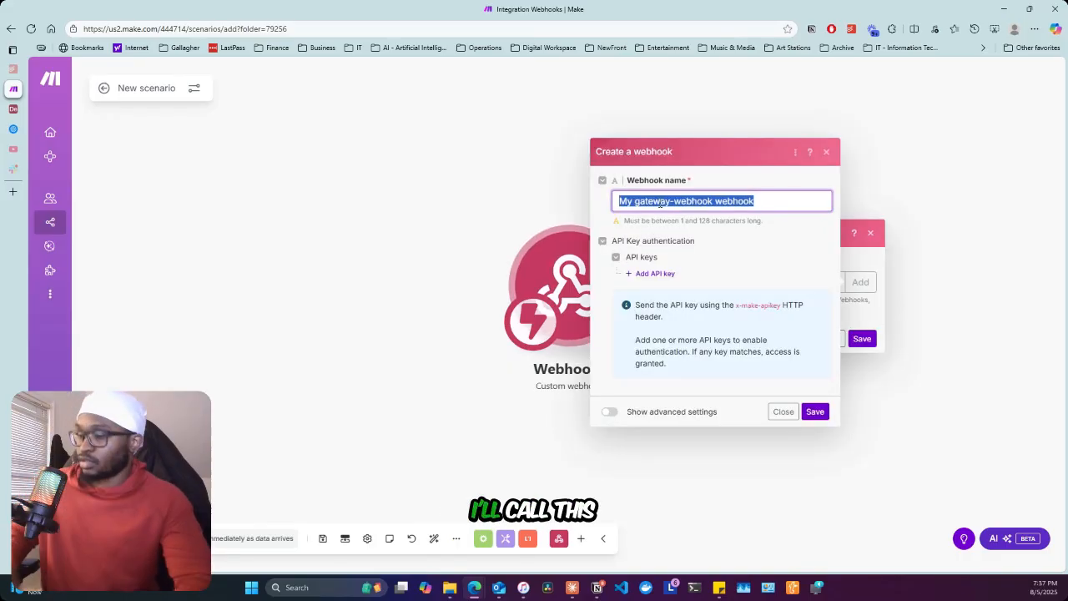
pyautogui.write('Demo Webh')
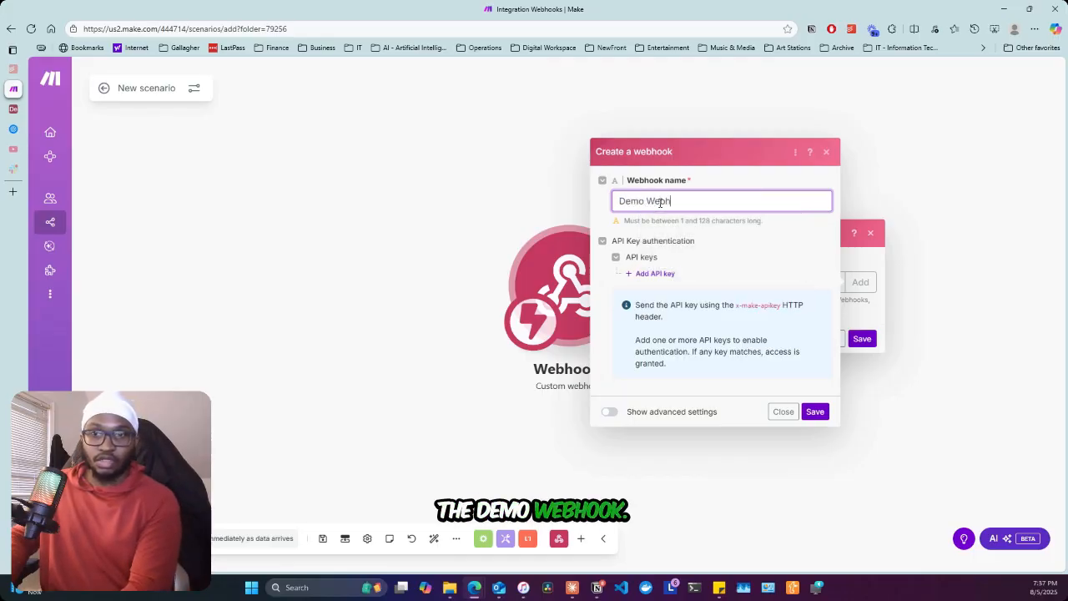
pyautogui.click(824, 417)
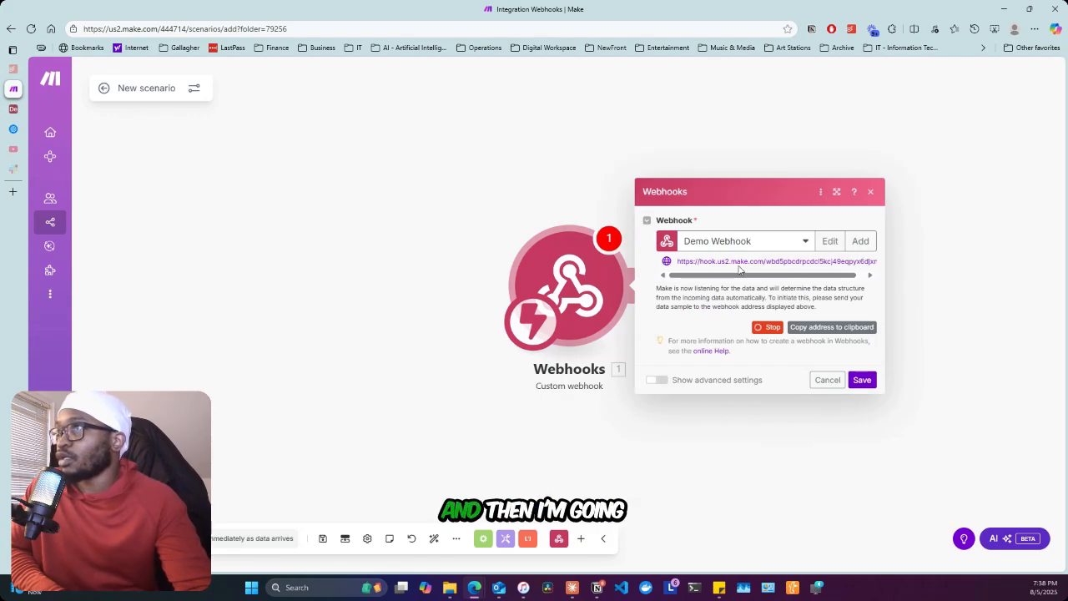
pyautogui.click(822, 329)
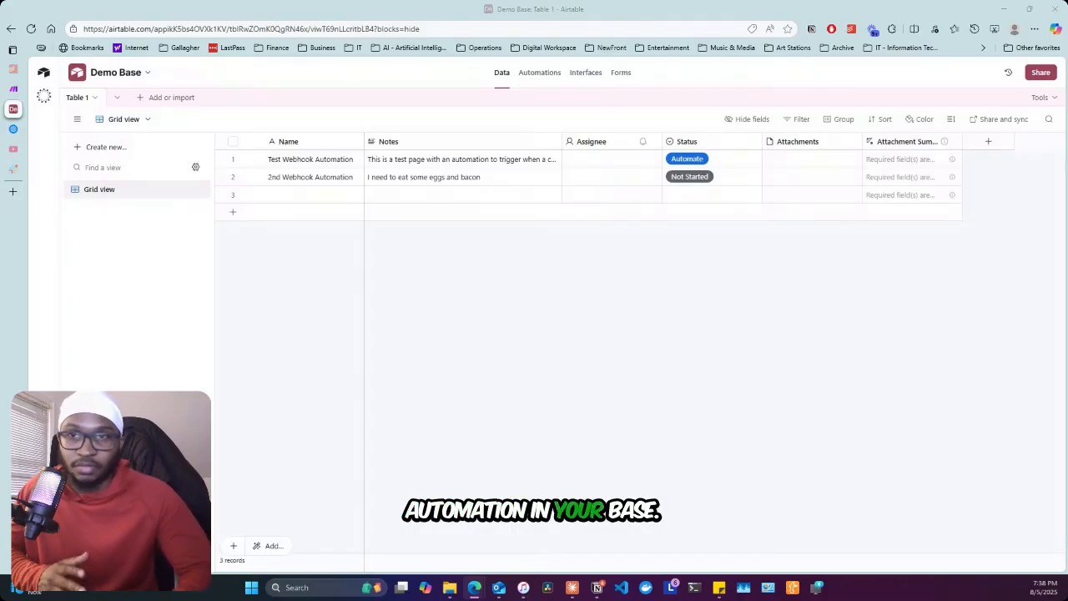
# In Airtable's Demo Base, start a new automation with the trigger 'When record matches conditions'.
pyautogui.click(555, 76)
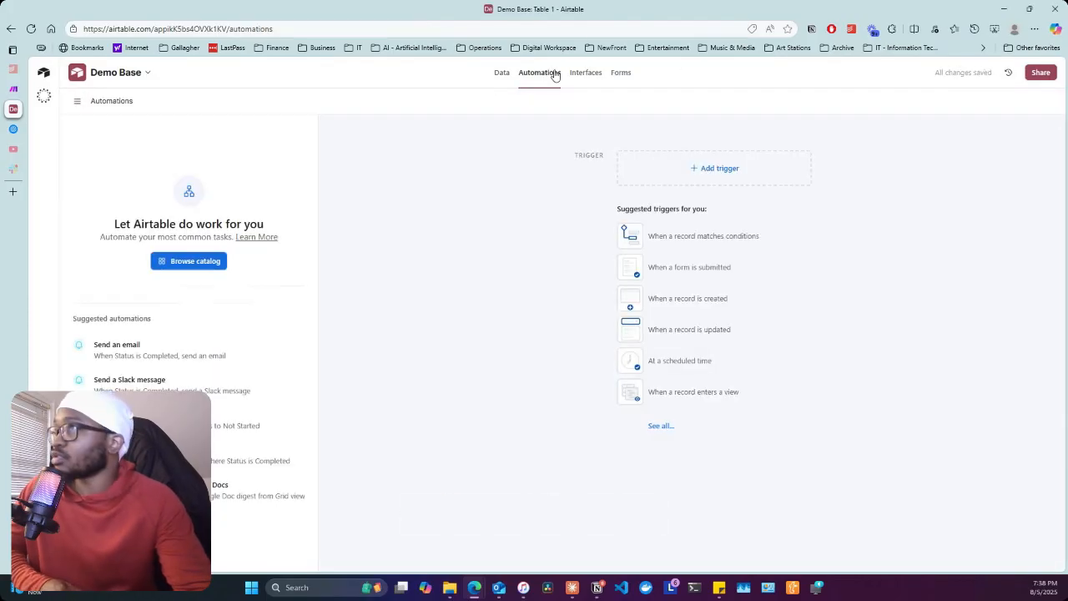
pyautogui.click(700, 178)
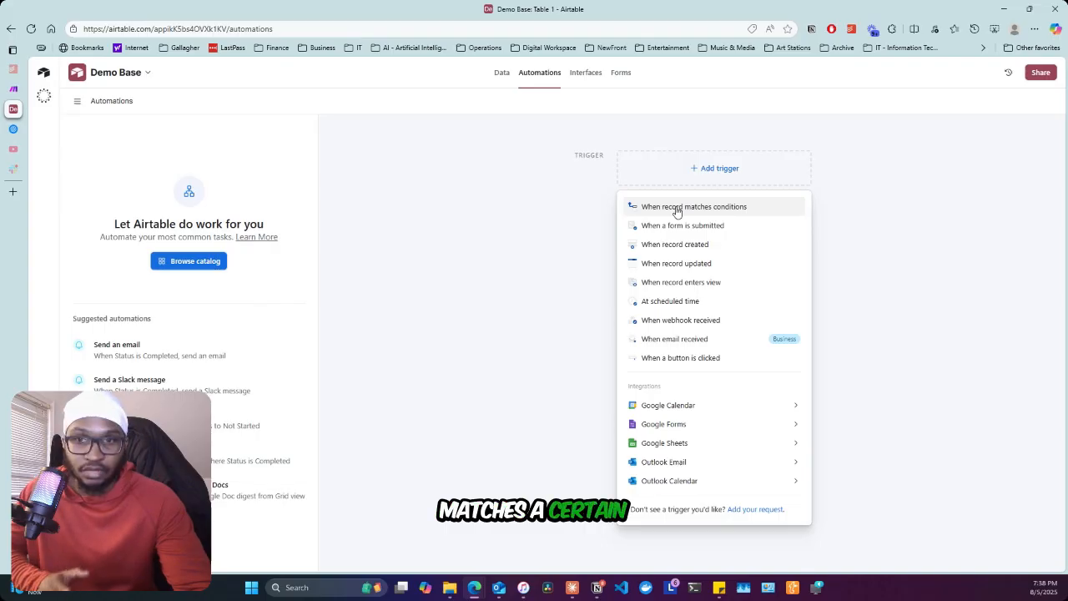
pyautogui.click(677, 210)
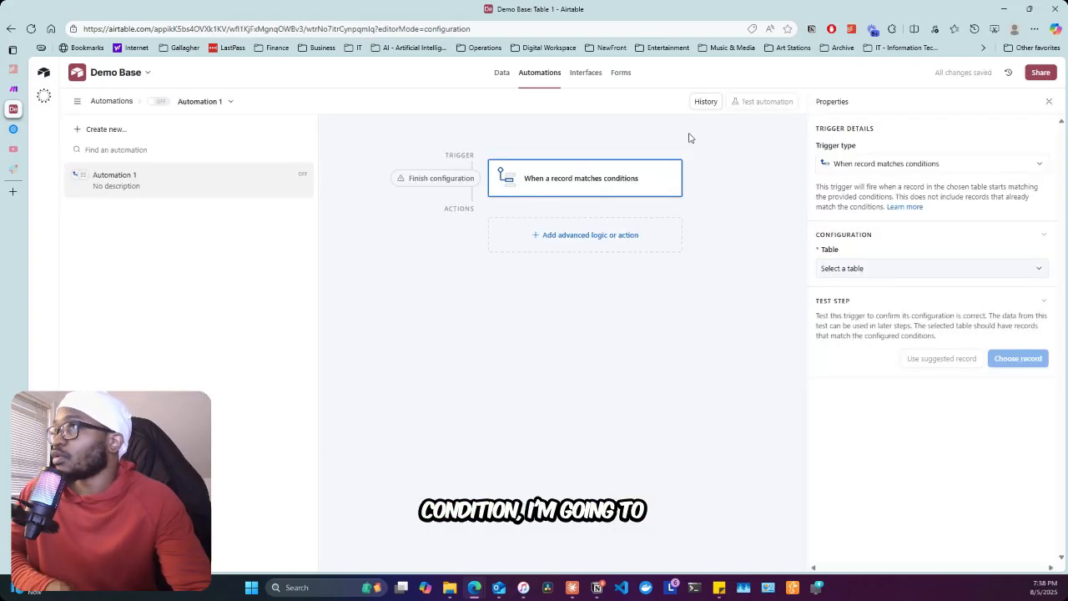
# Configure the trigger for Table 1 with the condition that Status is Automate.
pyautogui.click(868, 275)
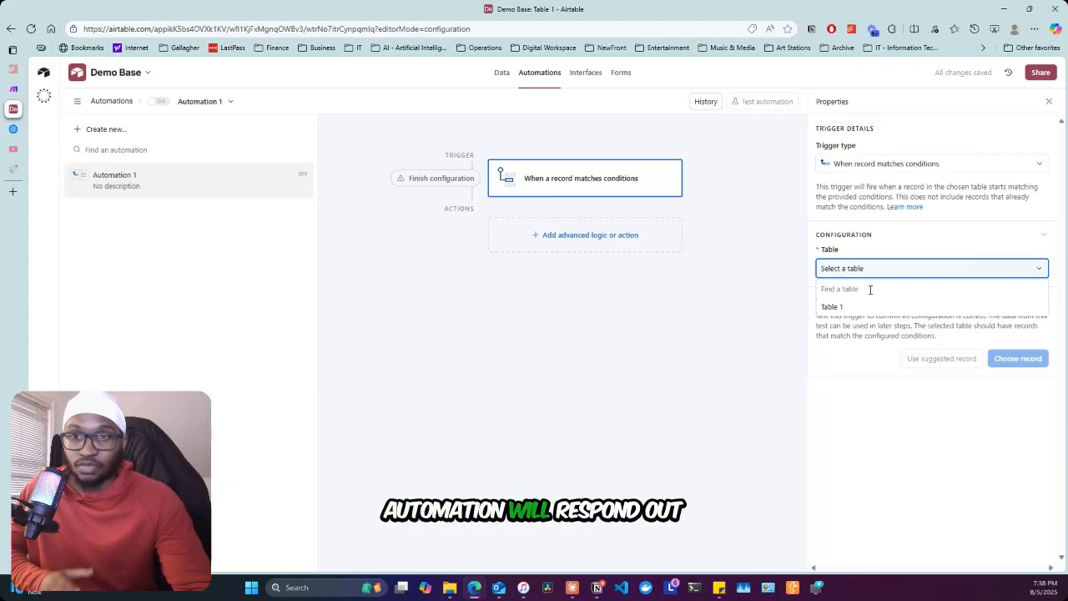
pyautogui.click(852, 308)
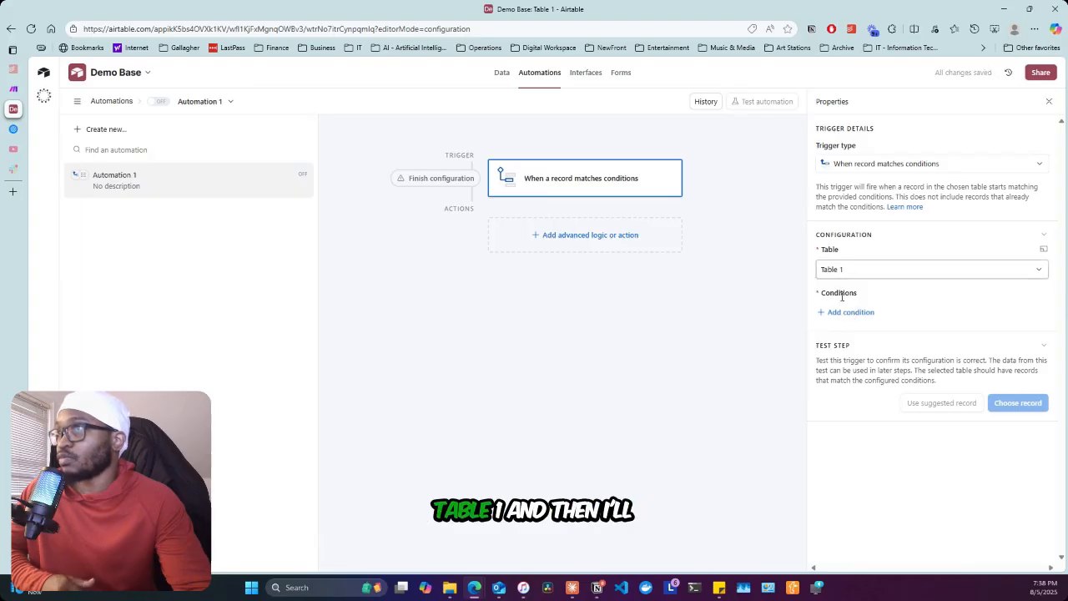
pyautogui.click(836, 312)
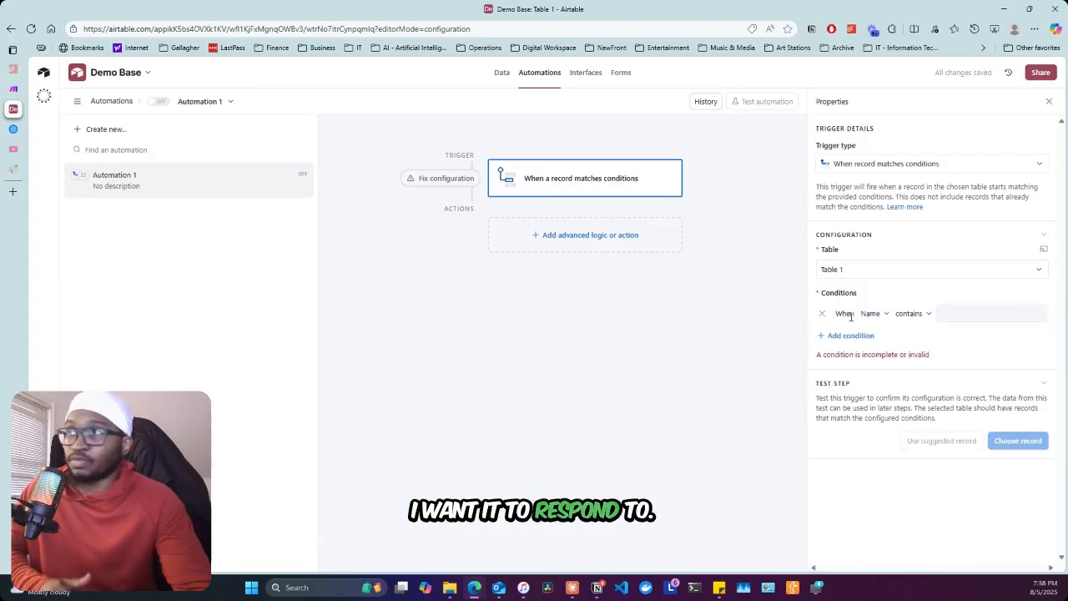
pyautogui.click(870, 313)
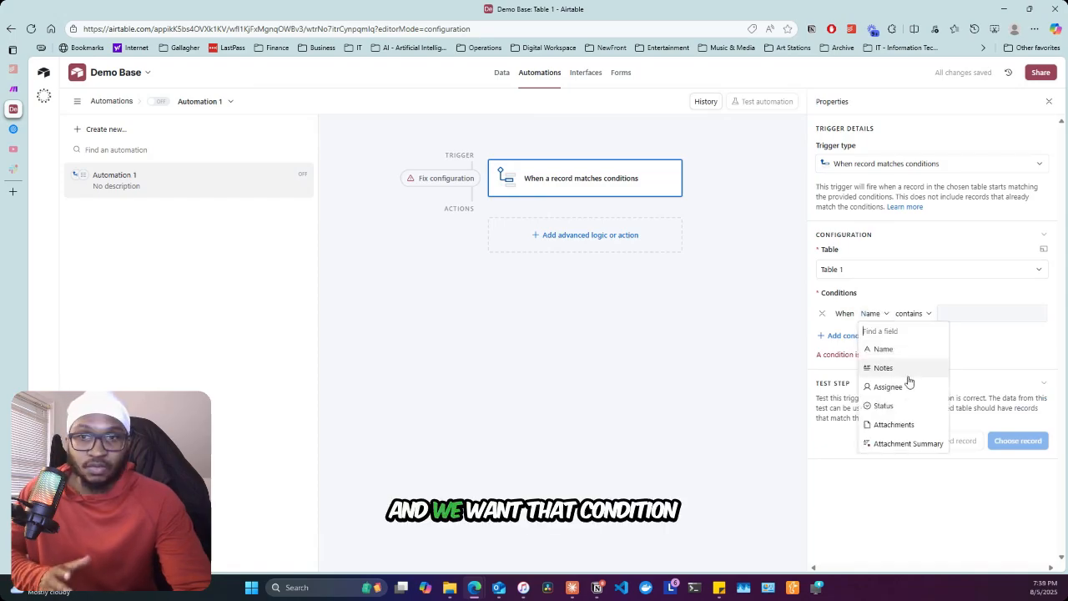
pyautogui.click(899, 405)
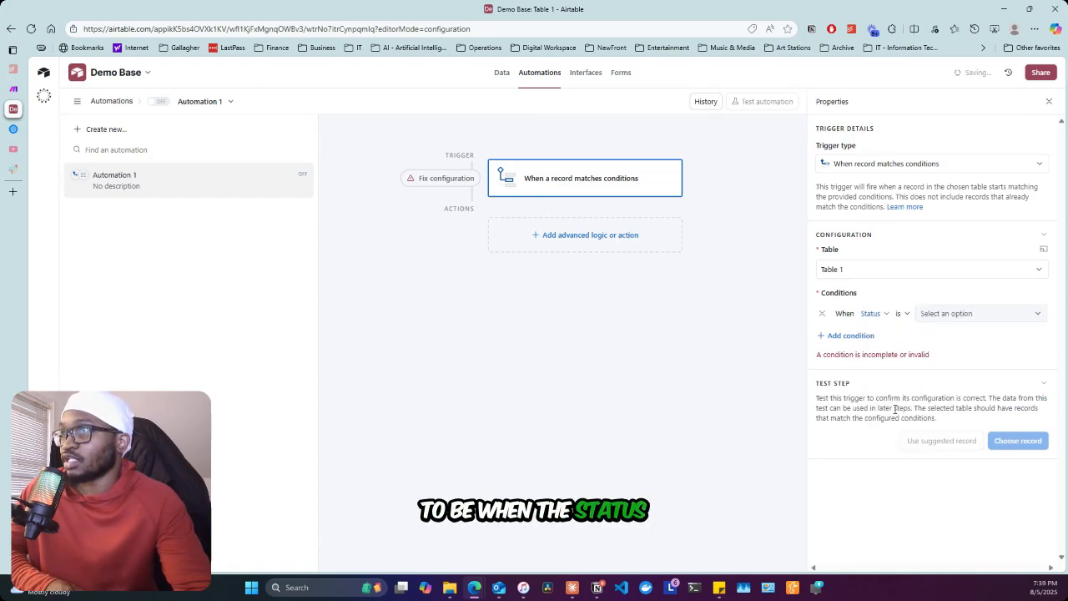
pyautogui.click(941, 314)
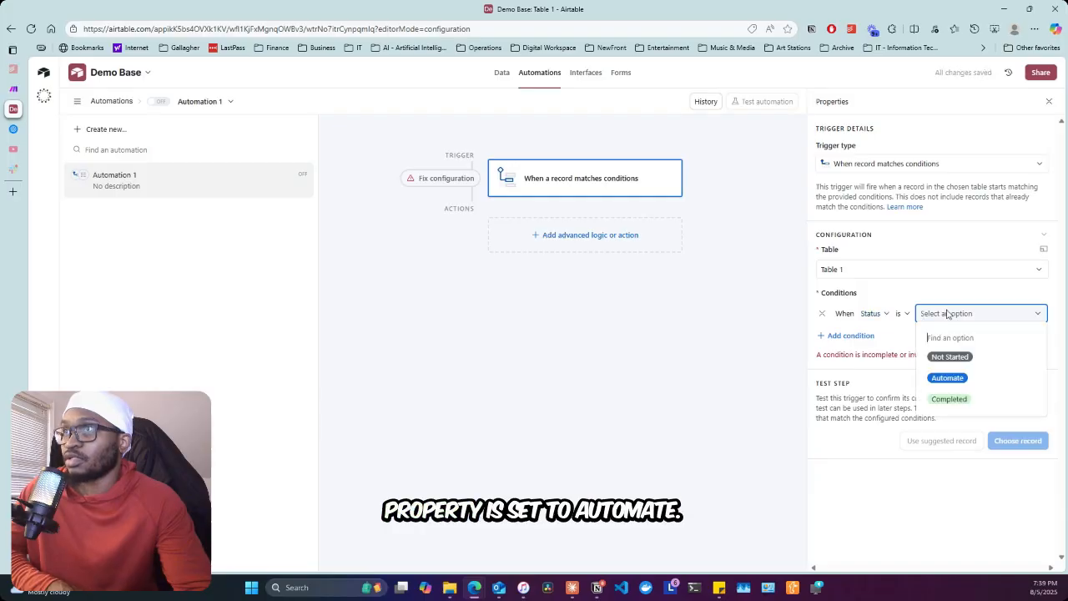
pyautogui.click(946, 378)
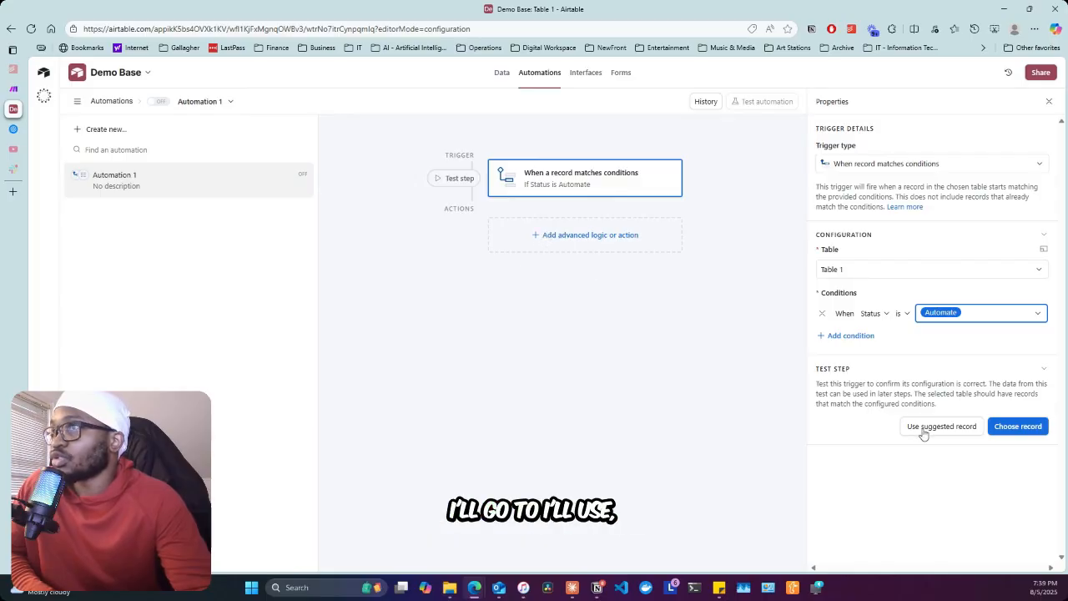
# Test the trigger with the Test Webhook Automation record and review the results.
pyautogui.click(1018, 427)
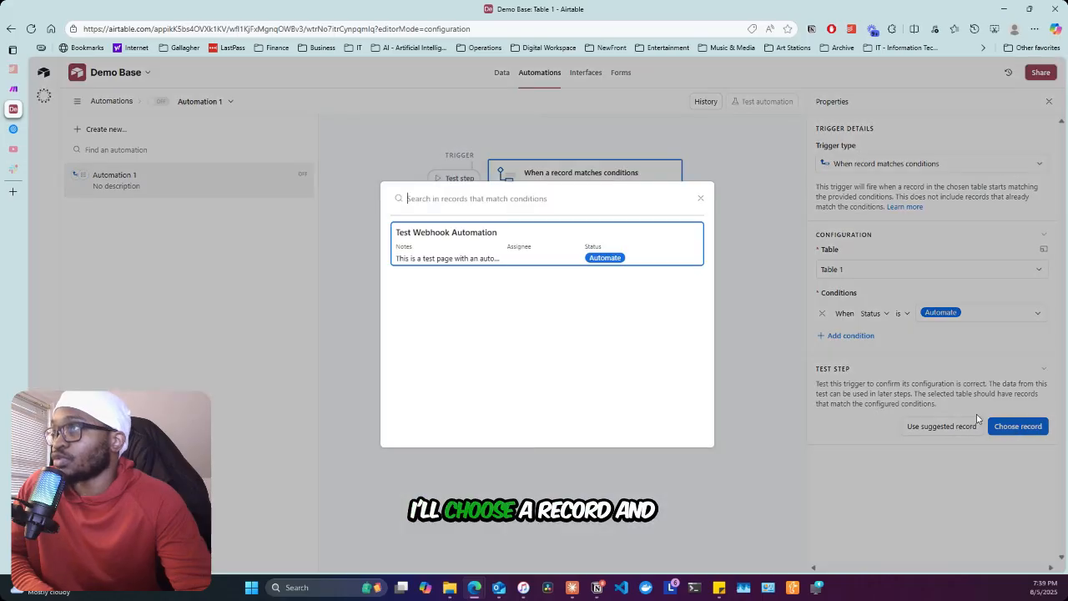
pyautogui.click(459, 242)
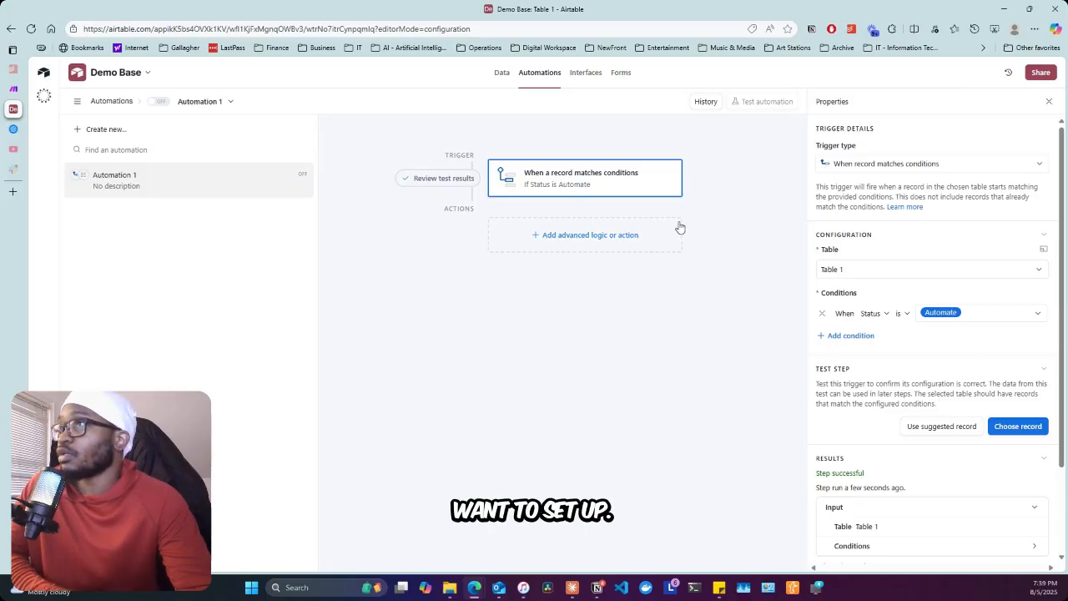
pyautogui.scroll(-2, 935, 353)
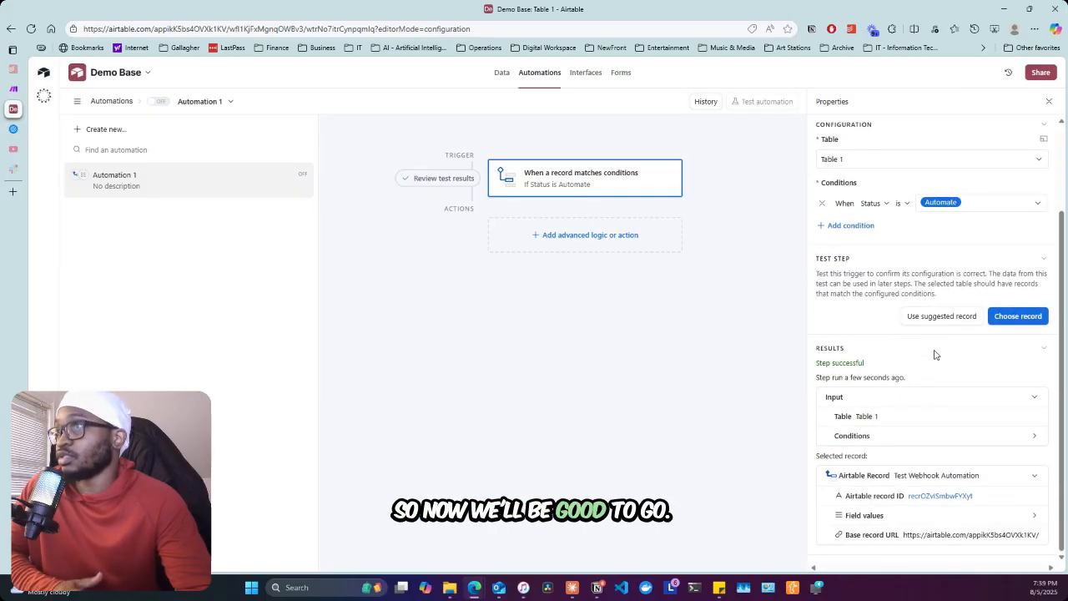
# Add a Run script action and replace its default code with the Example Script copied from the Notion webhook guide.
pyautogui.click(556, 241)
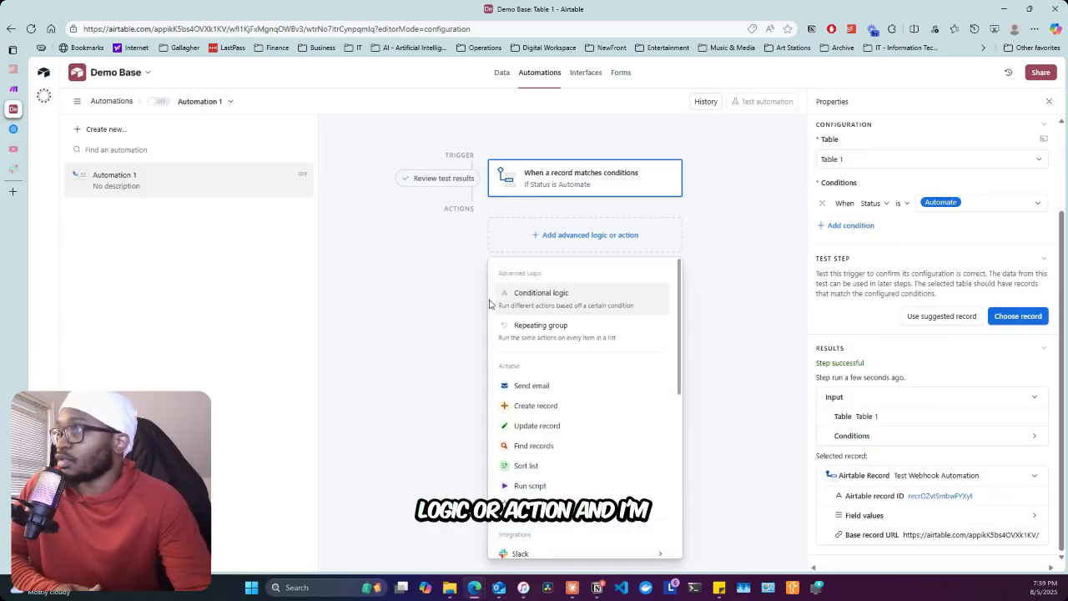
pyautogui.click(544, 489)
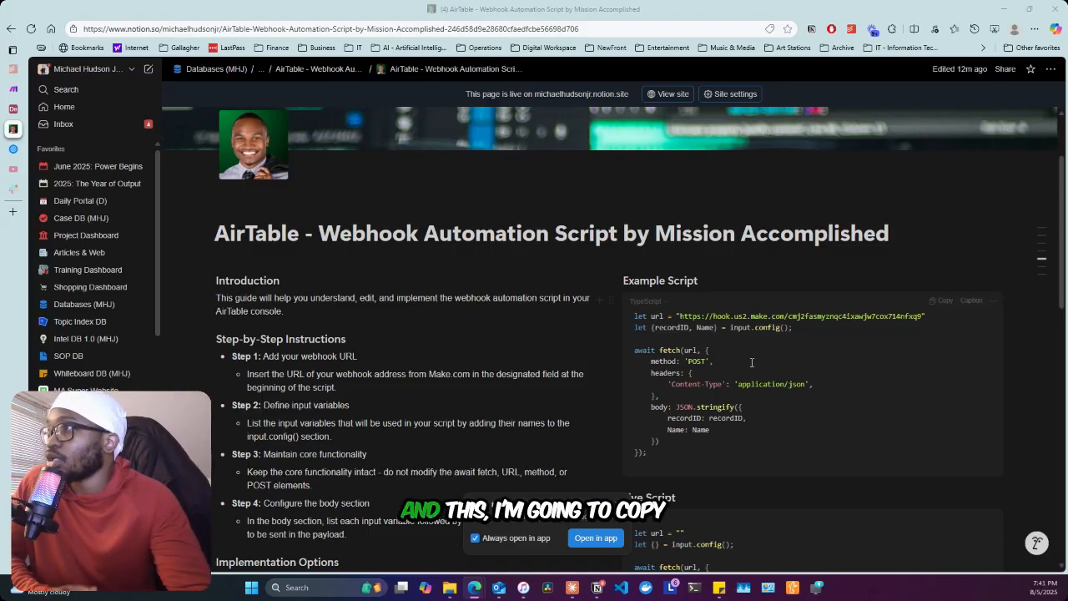
pyautogui.click(943, 301)
pyautogui.hotkey('ctrl', 'shift', 'Tab')
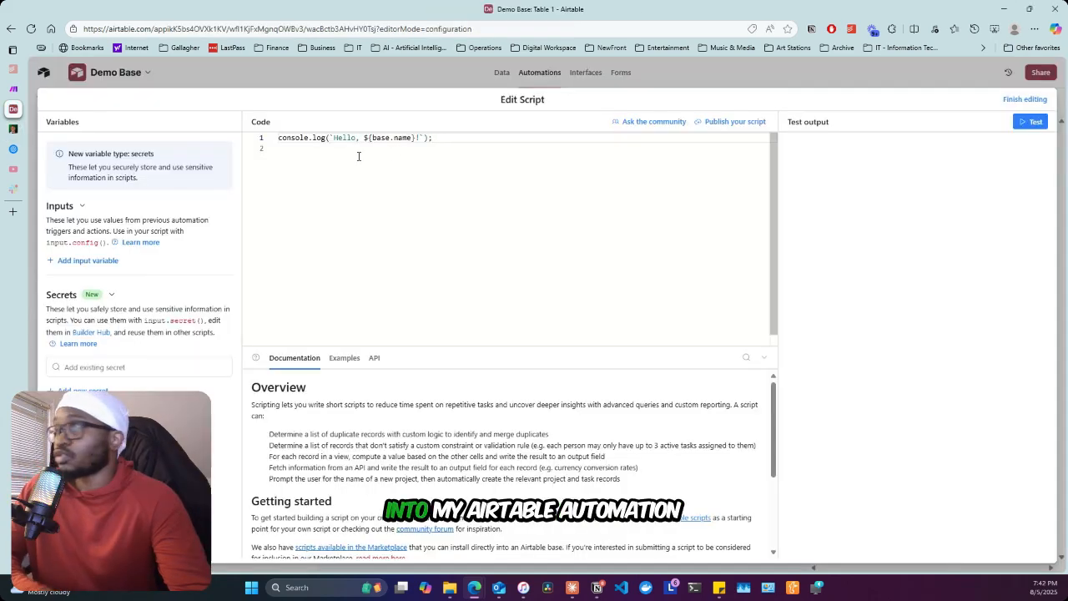
pyautogui.click(321, 152)
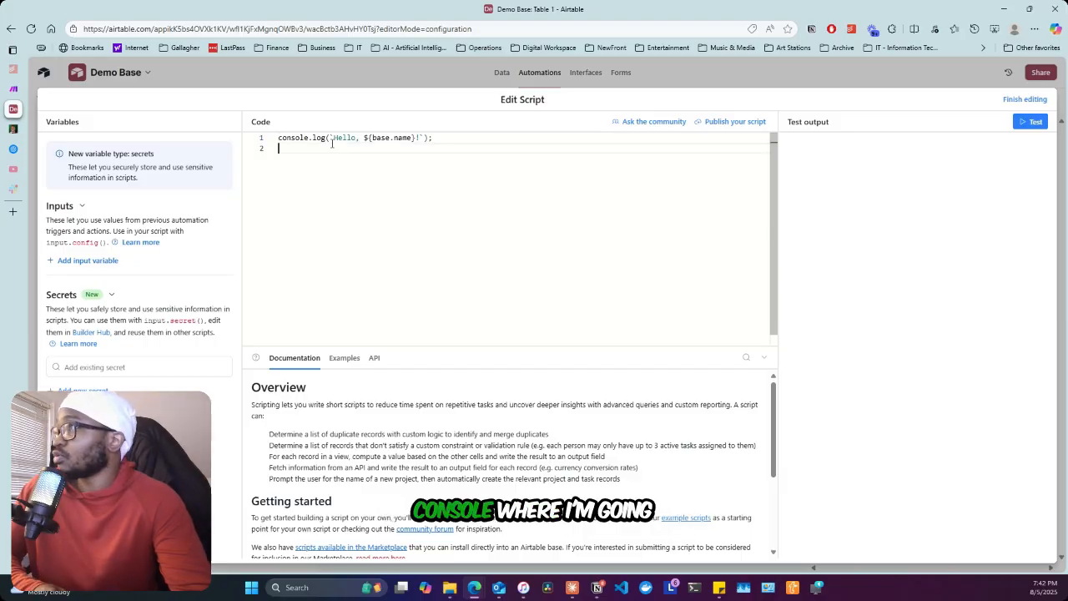
pyautogui.hotkey('ctrl', 'a')
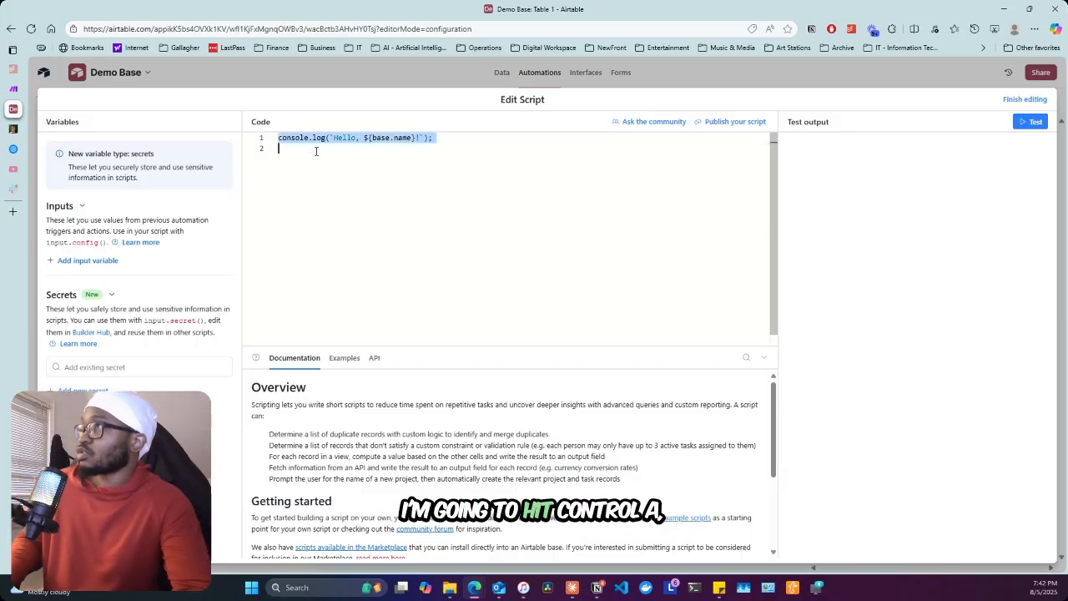
pyautogui.hotkey('ctrl', 'v')
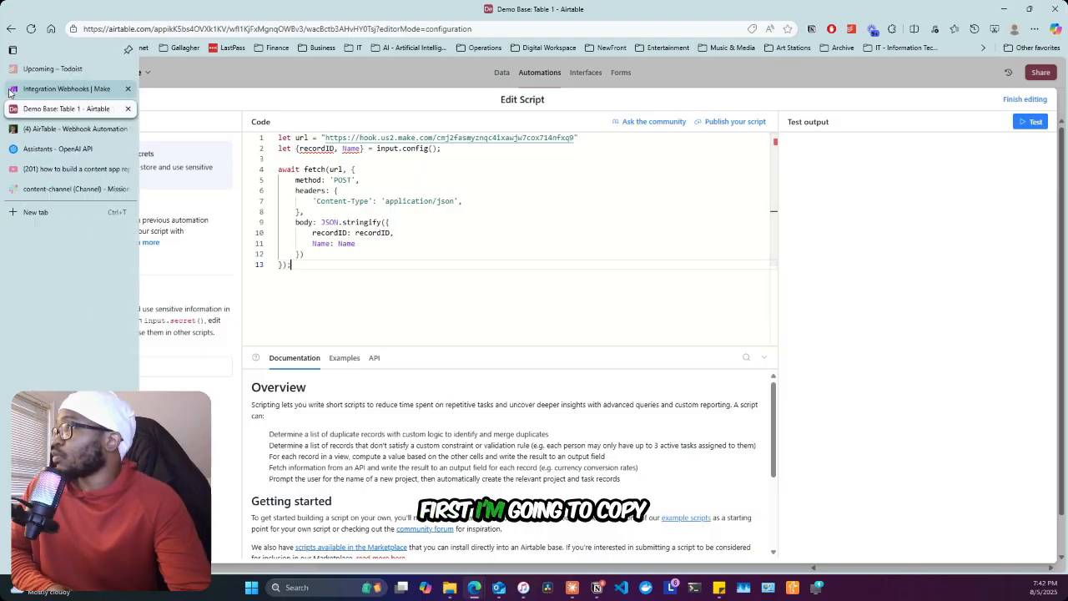
# Copy the Demo Webhook address from Make and paste it over the example URL in the Airtable script's first line.
pyautogui.click(13, 88)
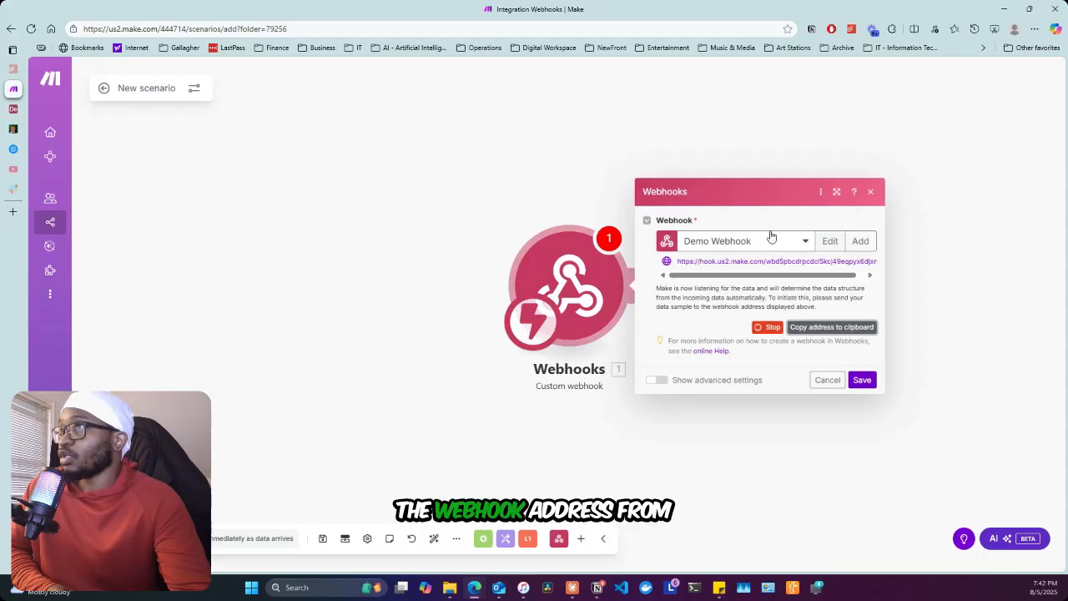
pyautogui.click(10, 109)
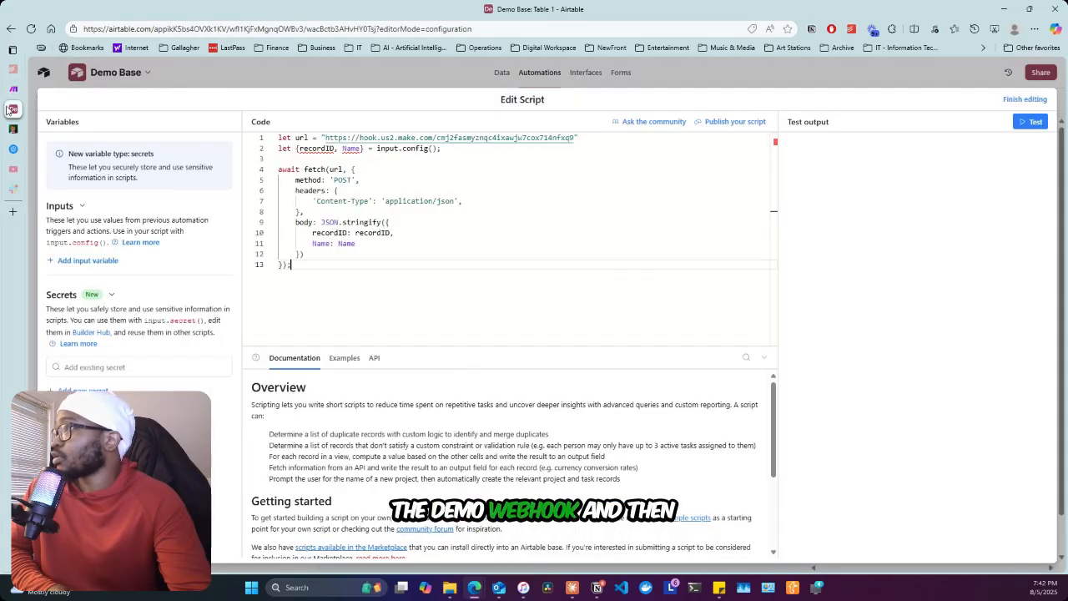
pyautogui.moveTo(327, 137); pyautogui.dragTo(574, 137)
pyautogui.hotkey('ctrl', 'v')
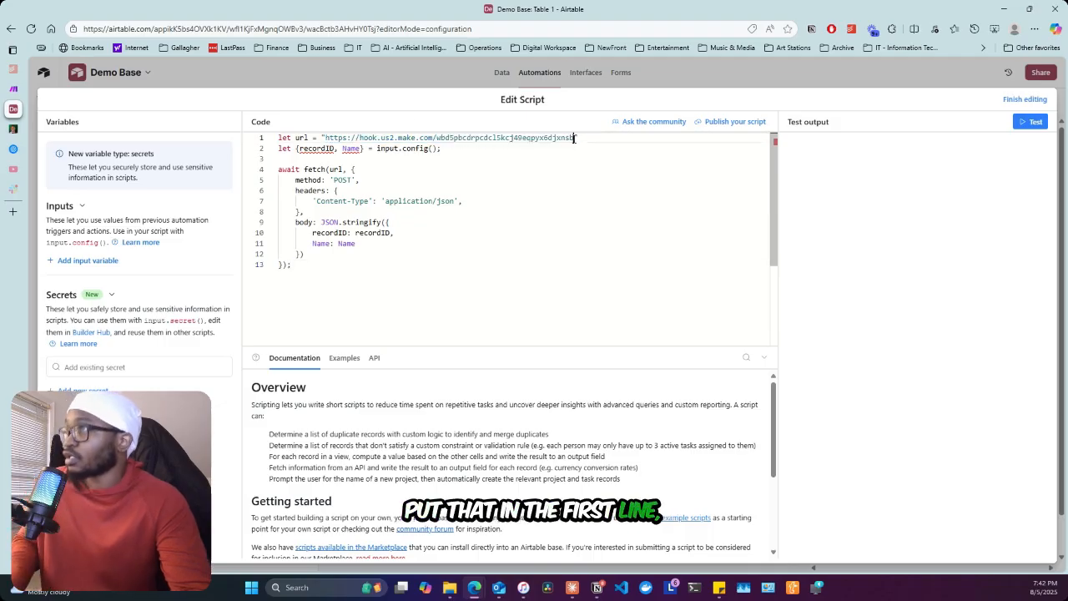
# Add a script input variable named recordID with the trigger record's Airtable record ID as its value.
pyautogui.click(324, 148)
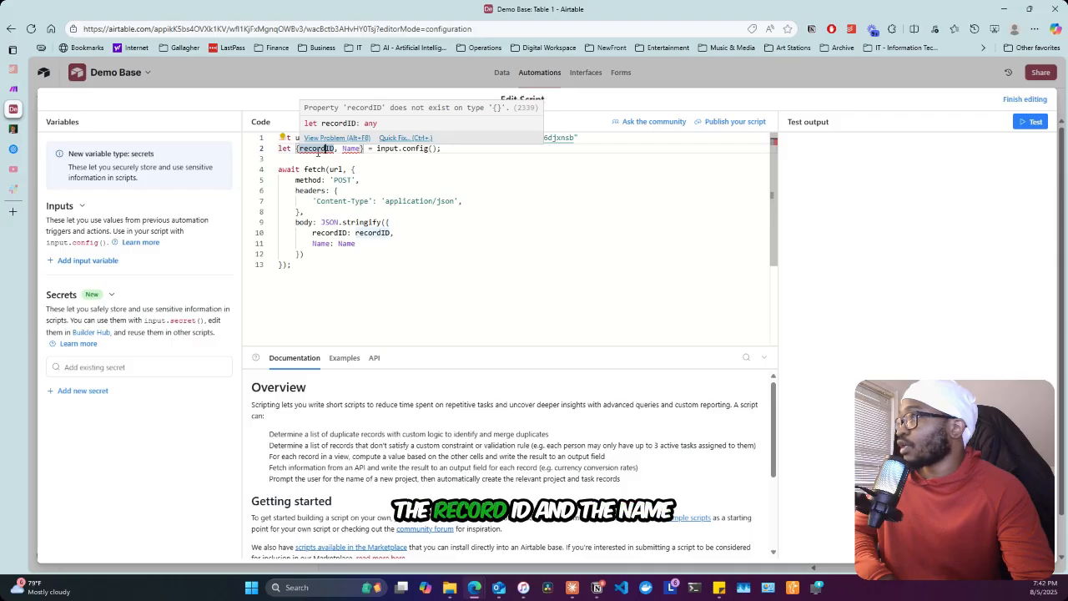
pyautogui.moveTo(350, 153)
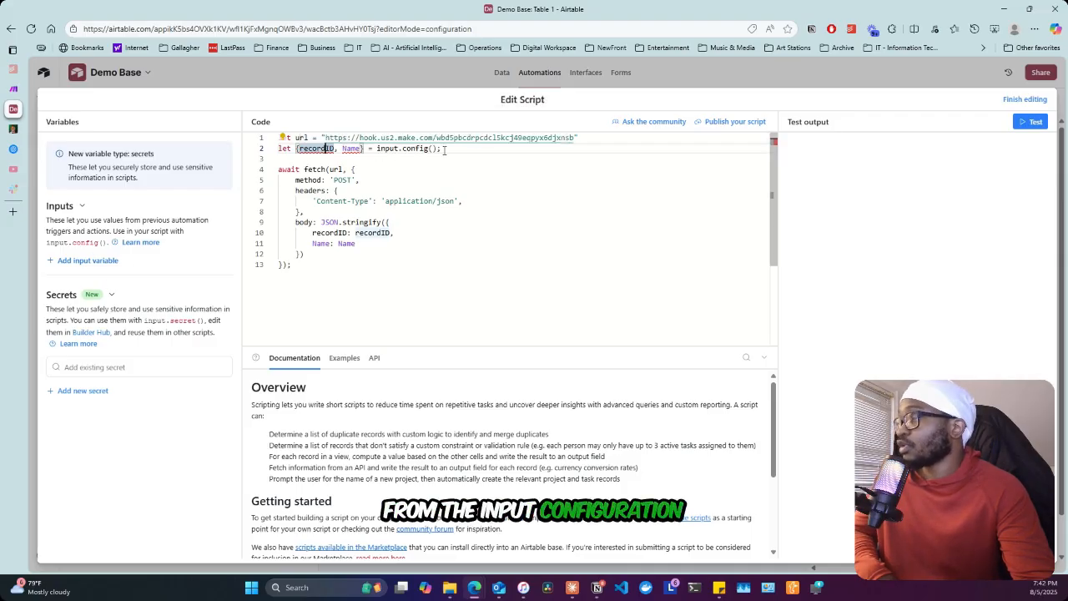
pyautogui.click(84, 261)
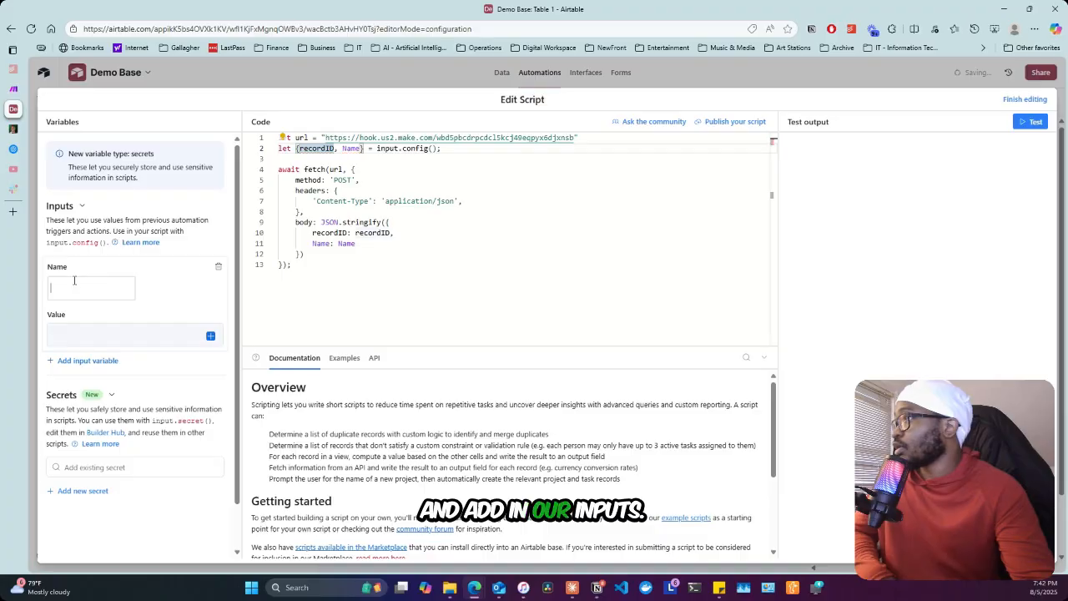
pyautogui.click(74, 289)
pyautogui.write('re')
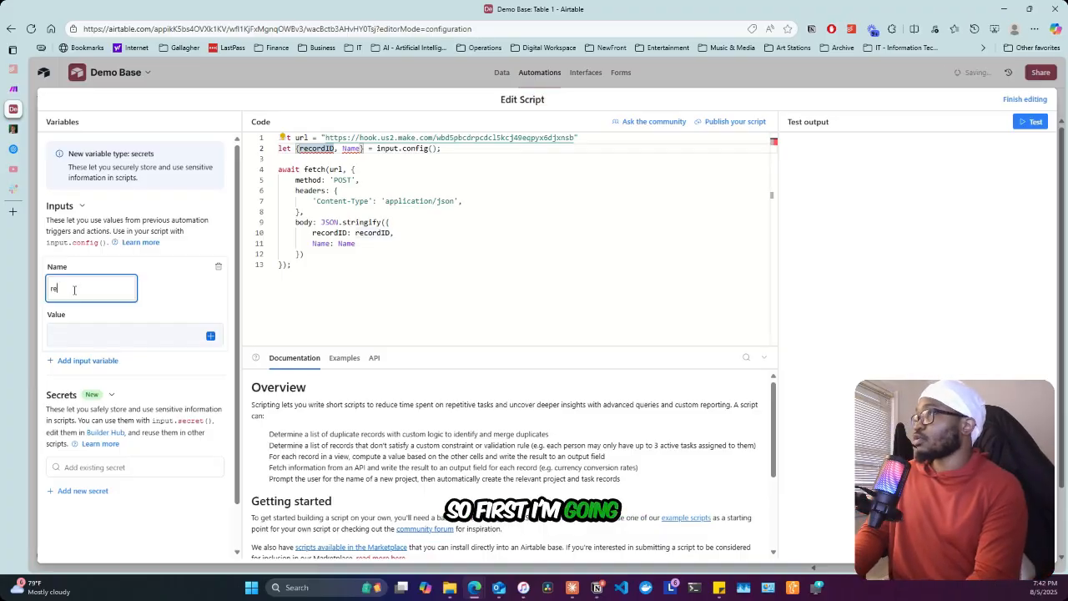
pyautogui.write('cordID')
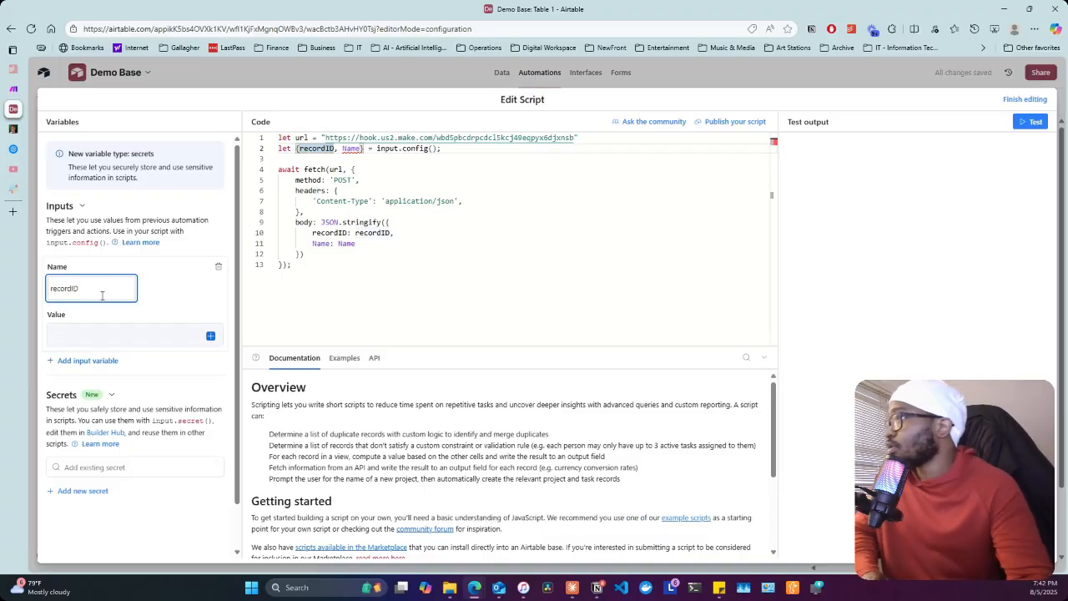
pyautogui.click(210, 337)
pyautogui.scroll(-1, 236, 432)
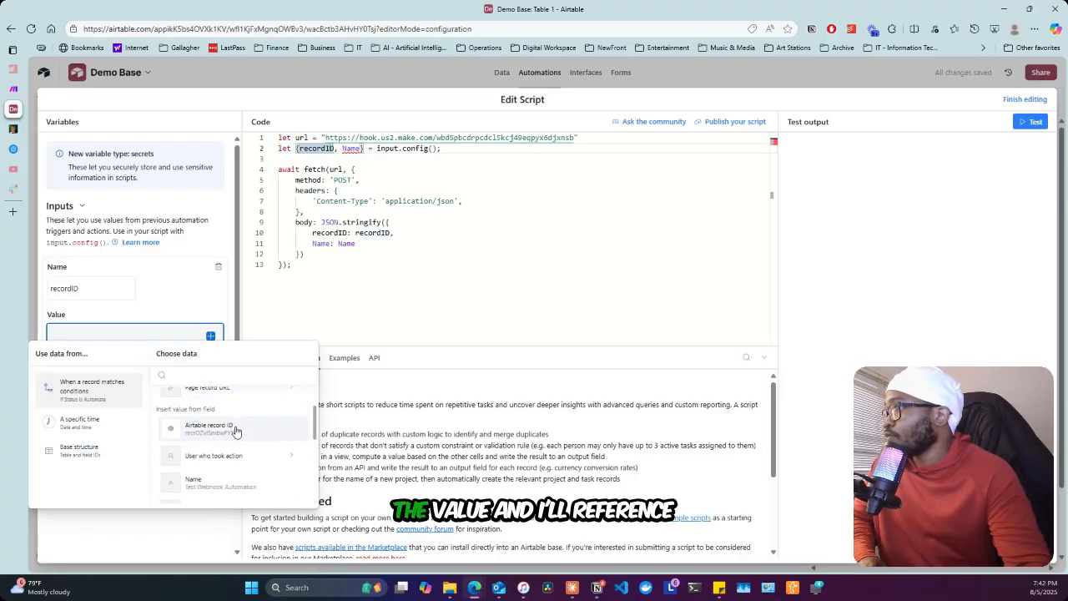
pyautogui.click(209, 426)
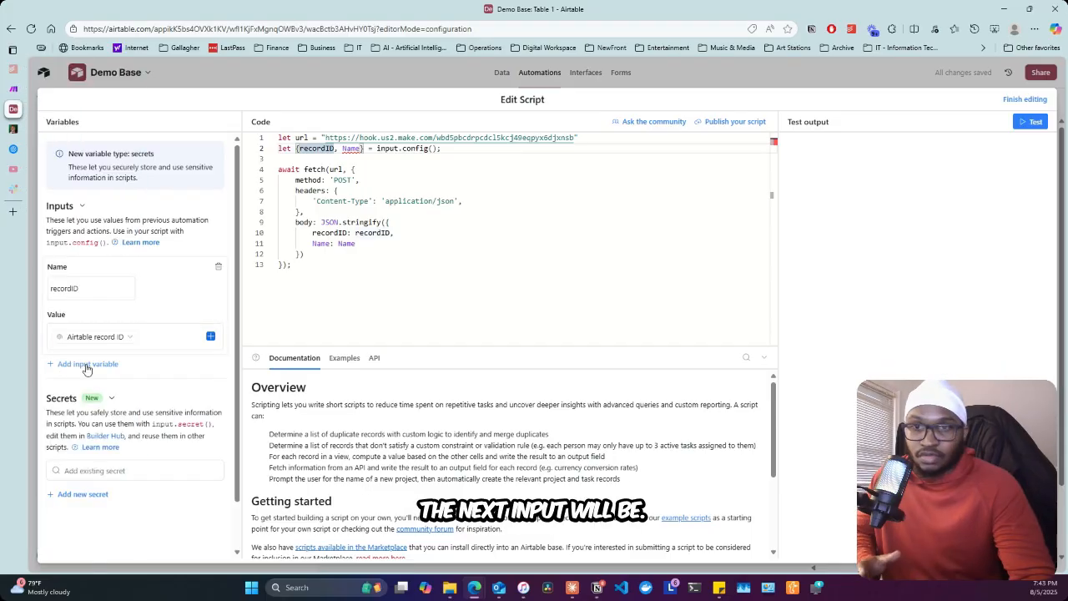
# Add a second input variable called Name that takes its value from the record's Name field.
pyautogui.click(86, 365)
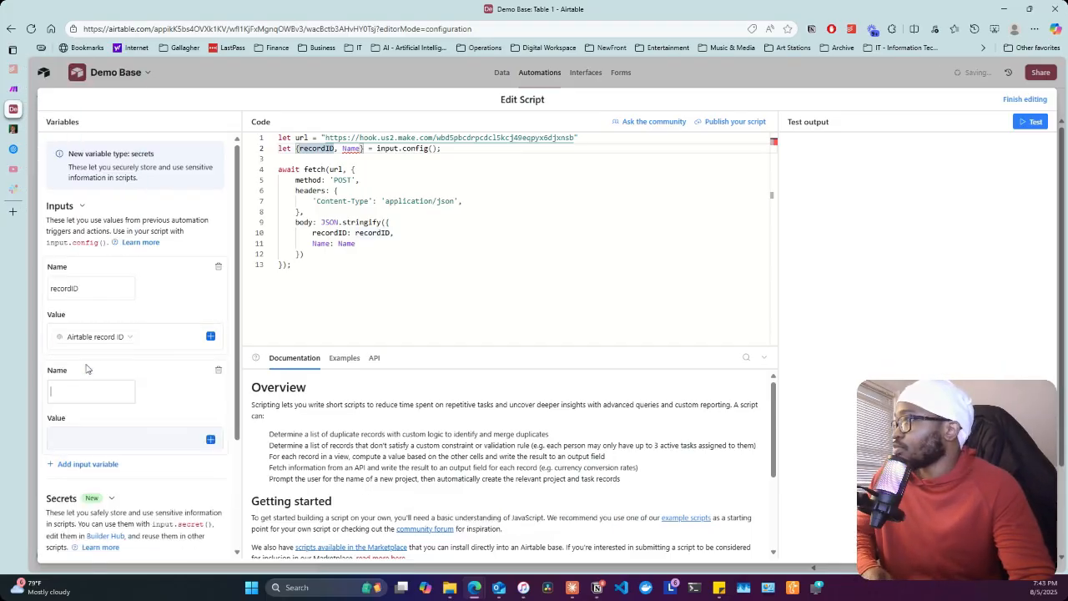
pyautogui.write('Name')
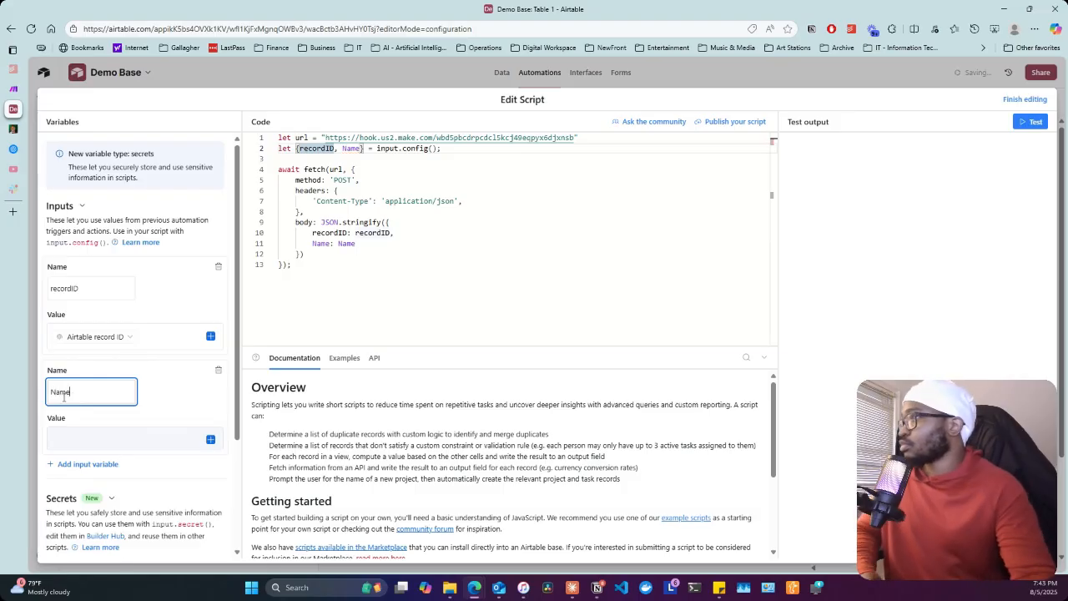
pyautogui.click(211, 440)
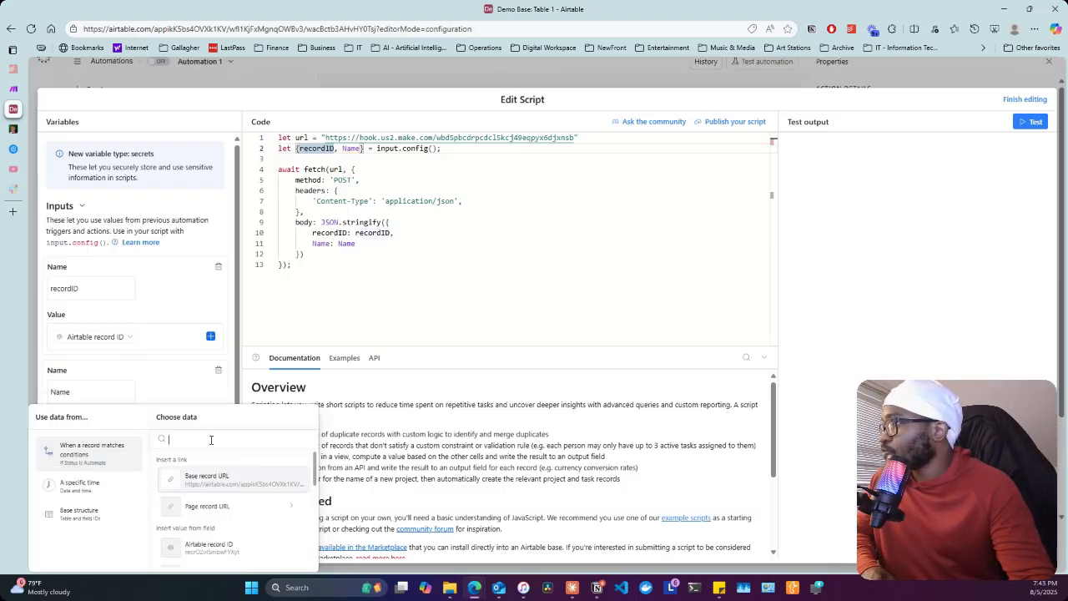
pyautogui.scroll(-2, 217, 482)
pyautogui.click(219, 489)
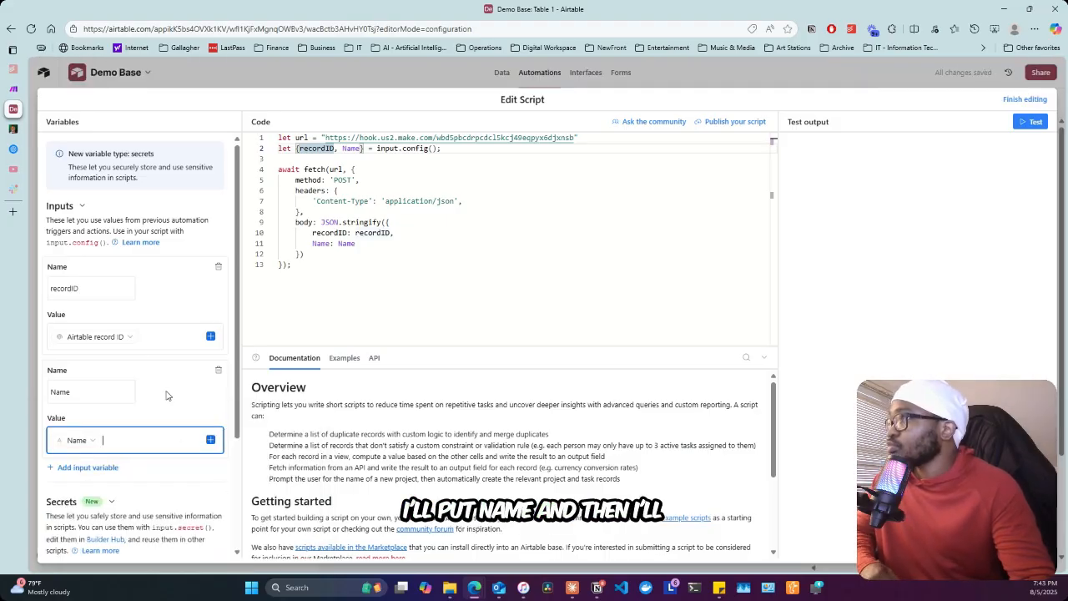
# Add a third input variable called Notes that takes its value from the record's Notes field.
pyautogui.scroll(-2, 113, 400)
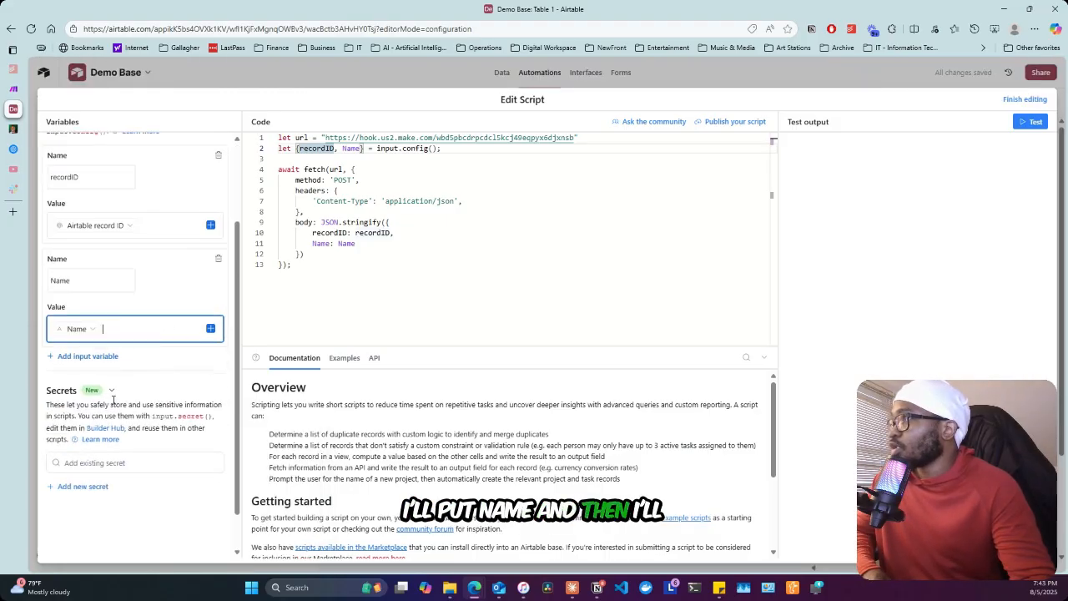
pyautogui.click(79, 357)
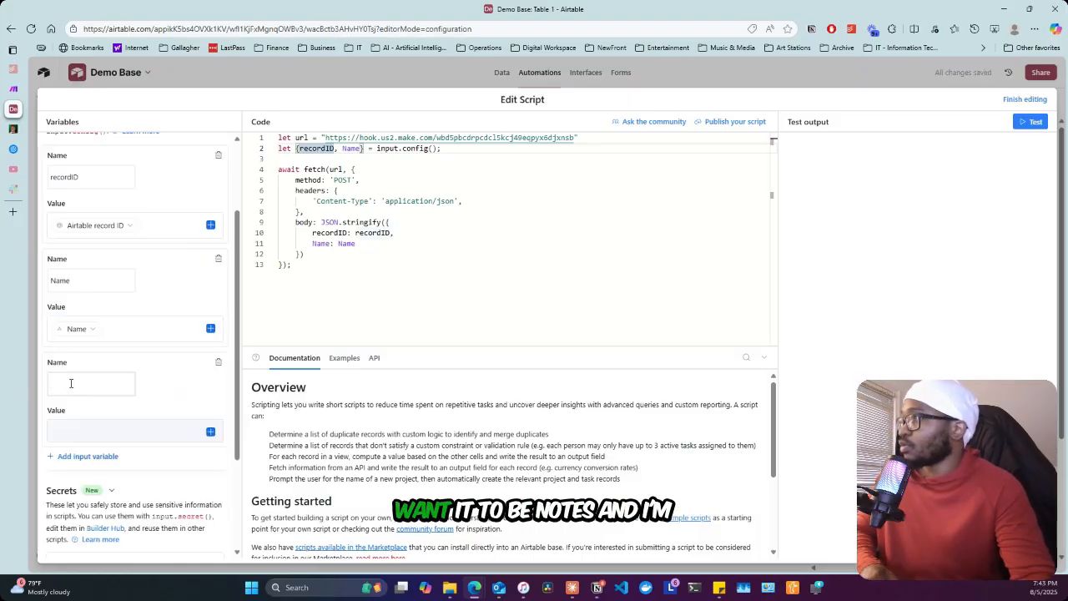
pyautogui.click(71, 383)
pyautogui.write('Notes')
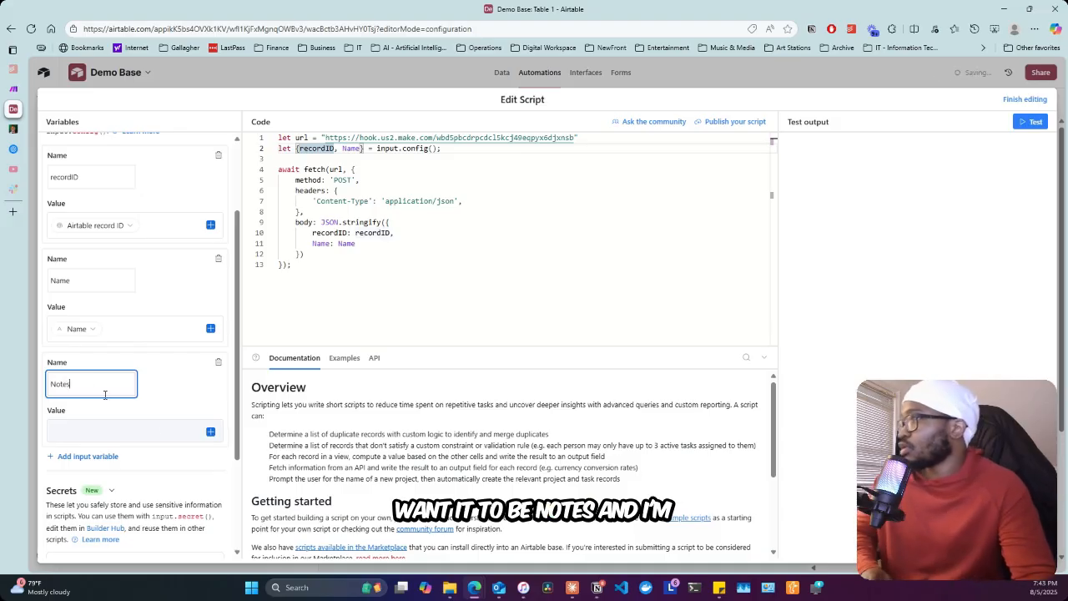
pyautogui.click(210, 431)
pyautogui.scroll(-5, 237, 479)
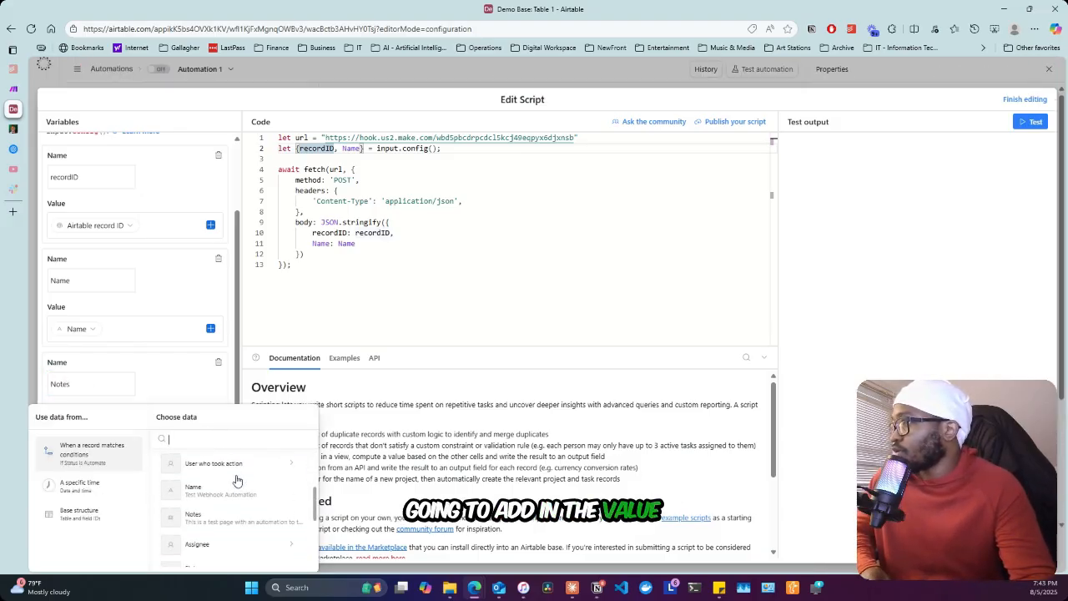
pyautogui.click(224, 468)
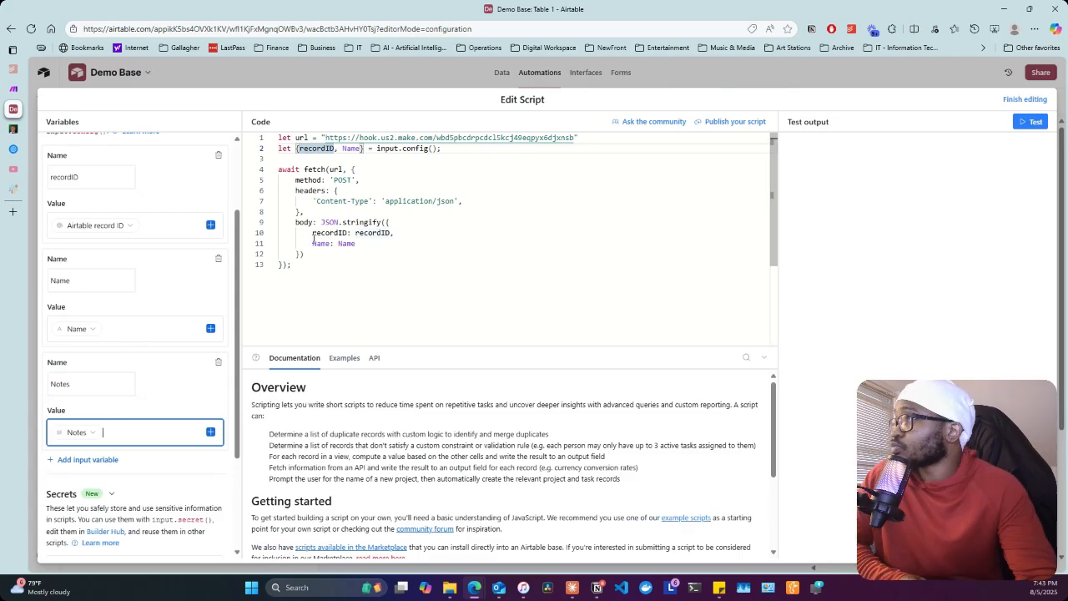
# Add Notes after Name in the list of variables read from input.config() on the script's second line.
pyautogui.click(325, 147)
pyautogui.doubleClick(312, 147)
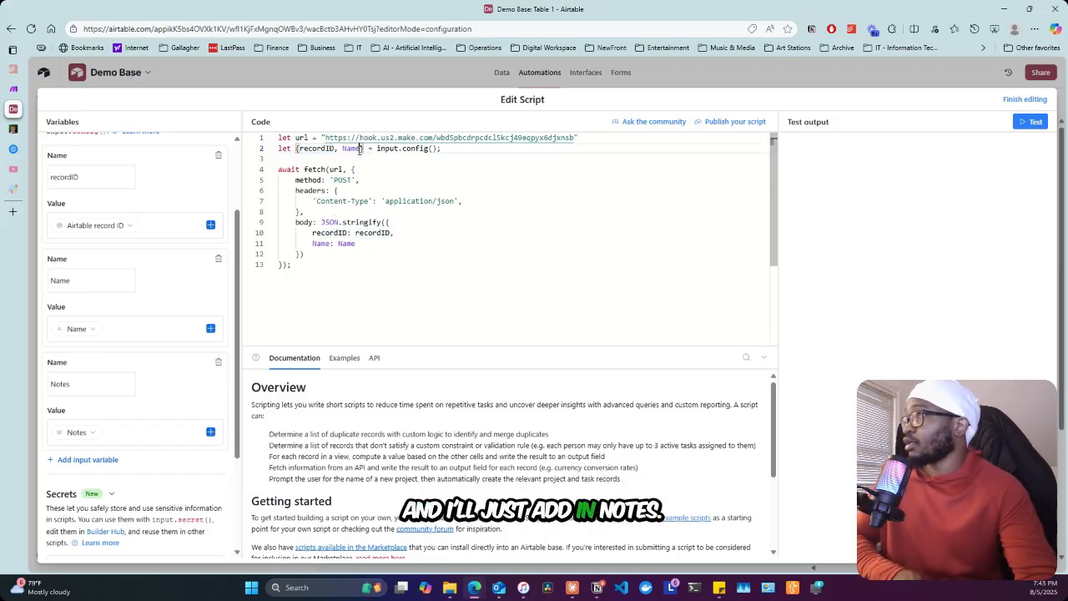
pyautogui.click(360, 148)
pyautogui.write(', Notes')
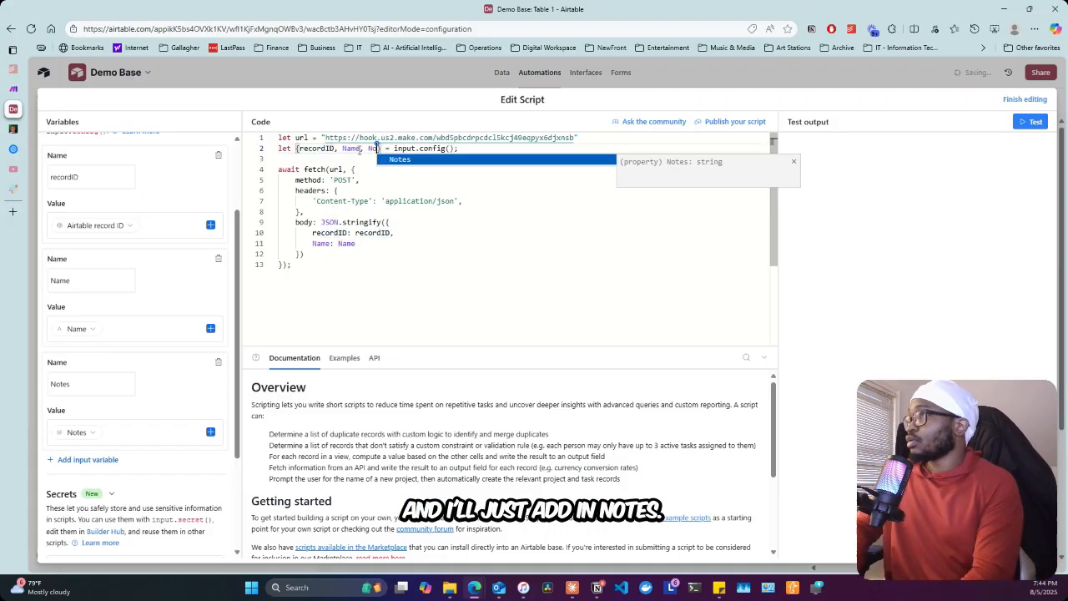
pyautogui.click(370, 190)
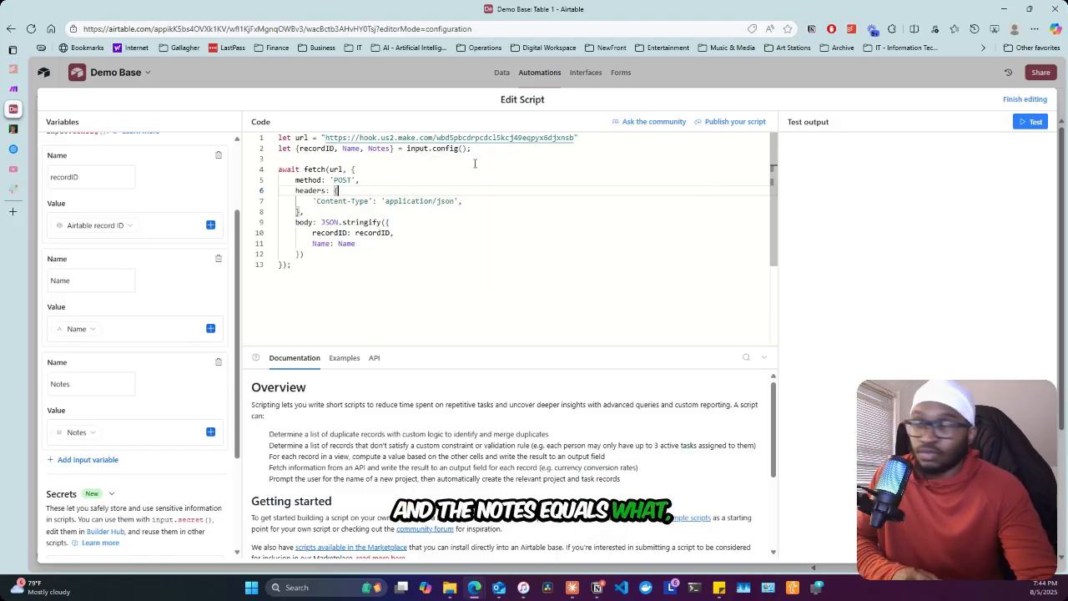
# Extend the JSON.stringify body with a comma after Name: Name and a new line reading Notes: Notes.
pyautogui.scroll(2, 84, 297)
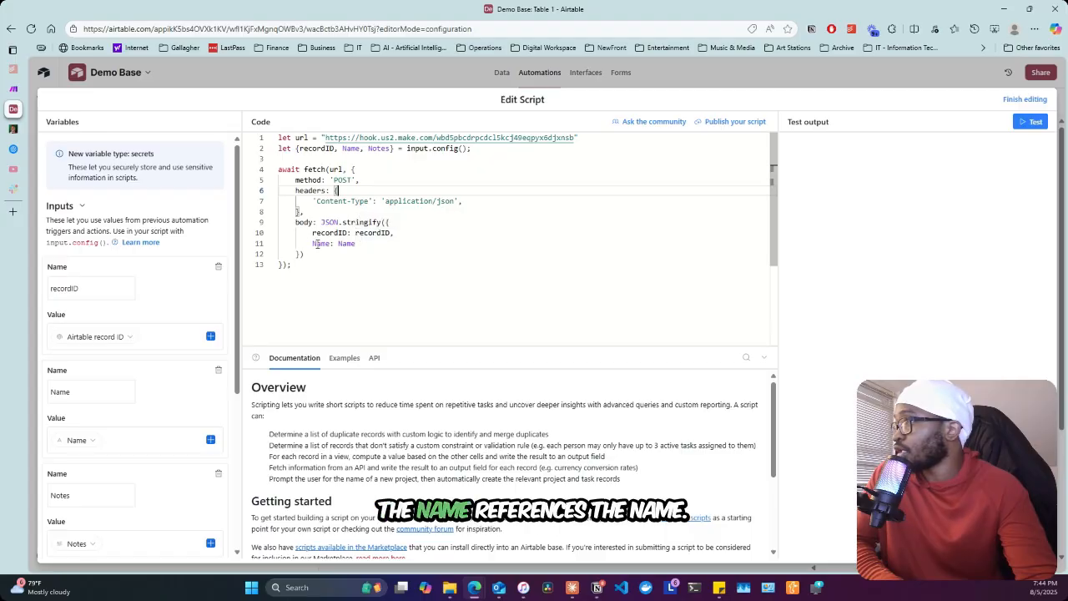
pyautogui.click(365, 243)
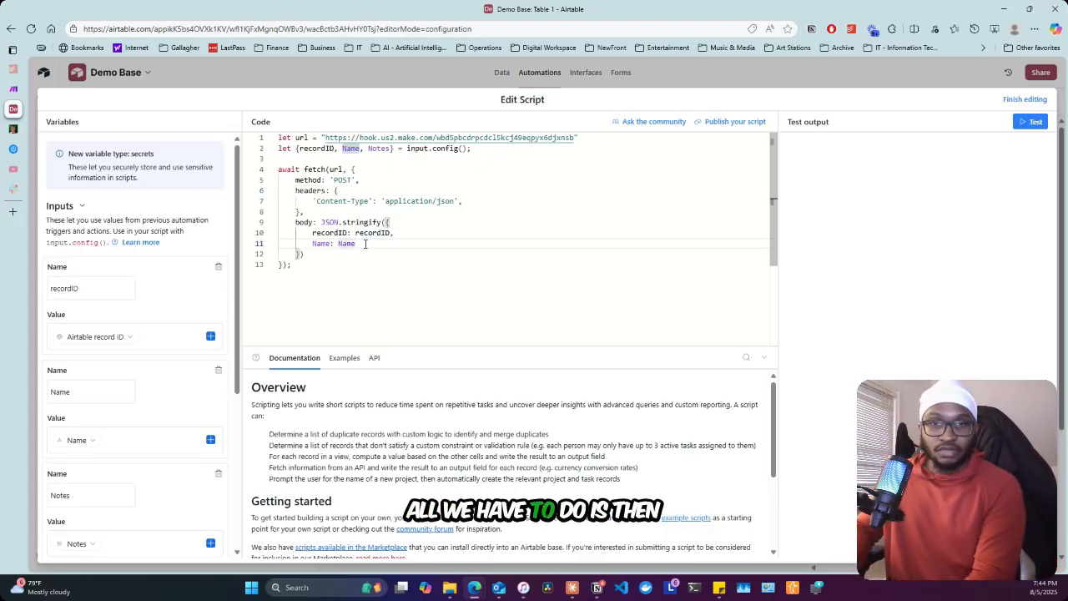
pyautogui.write(',')
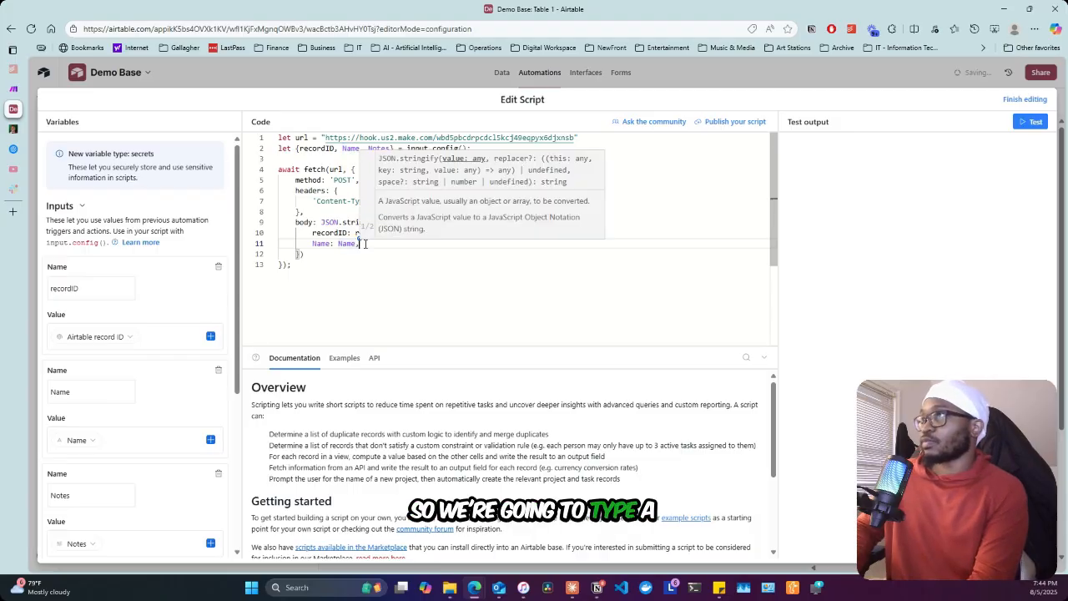
pyautogui.press('Return')
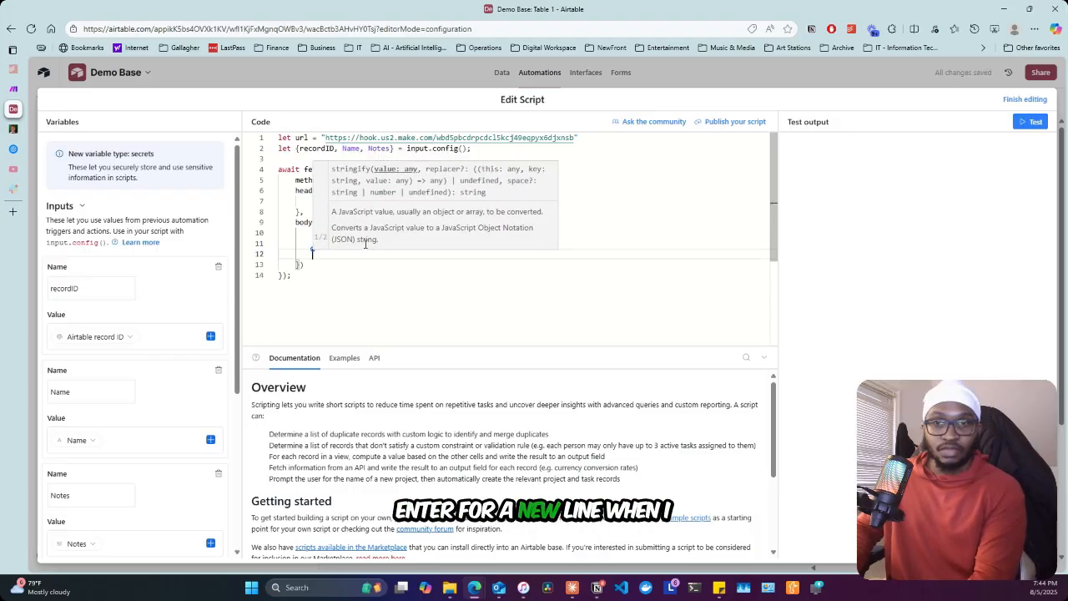
pyautogui.write('Notes:')
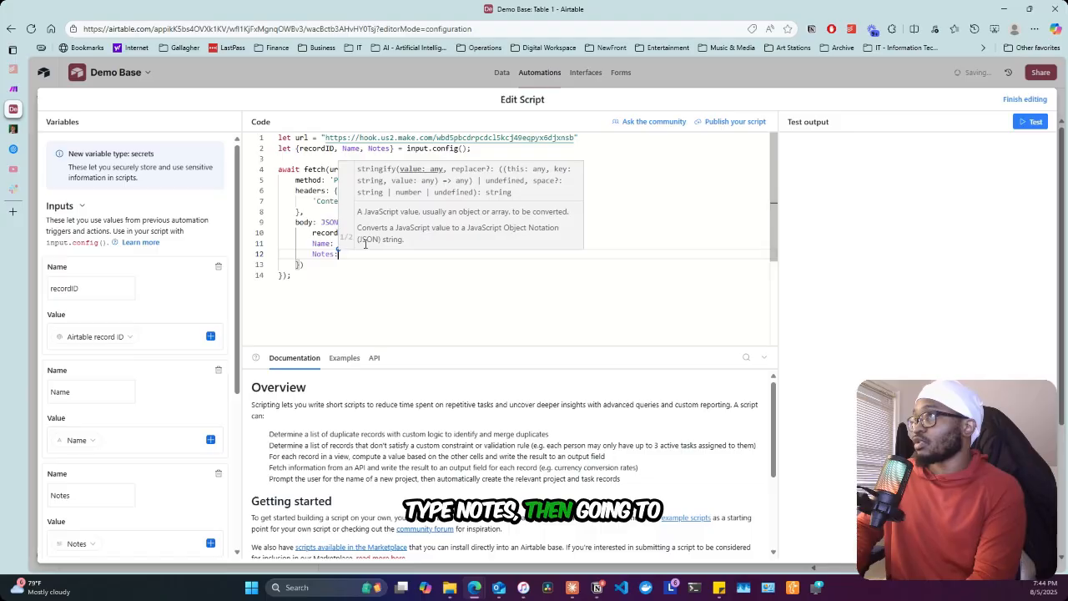
pyautogui.write(' Notes')
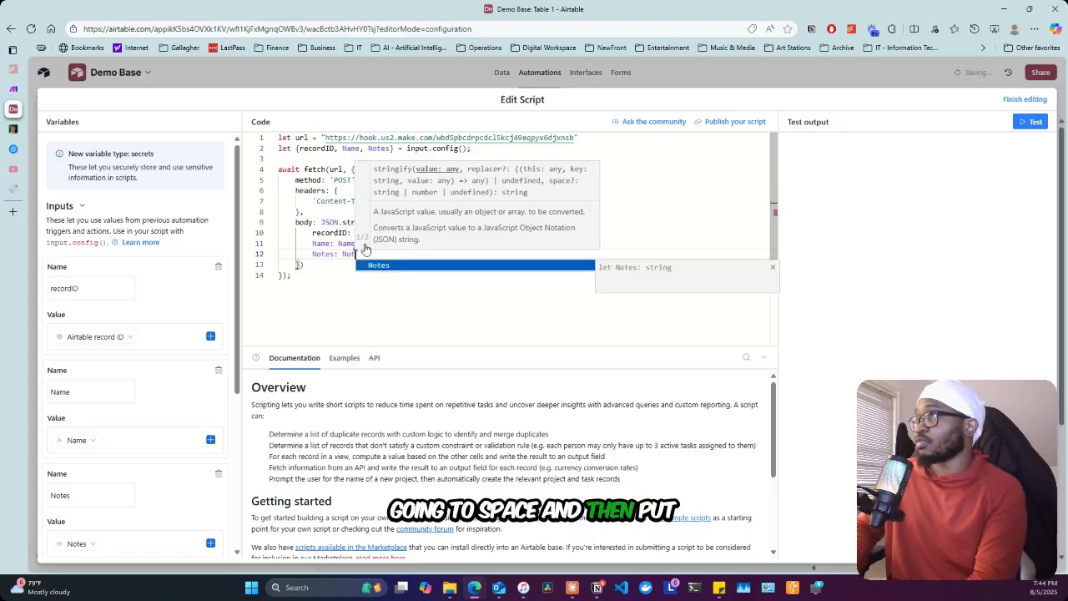
pyautogui.press('Escape')
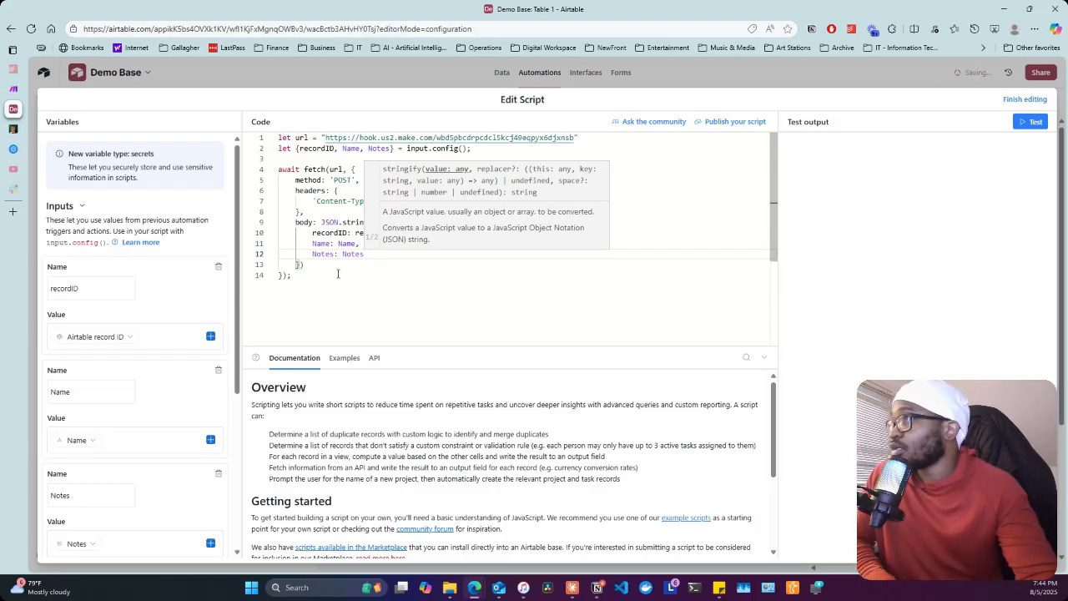
pyautogui.click(324, 276)
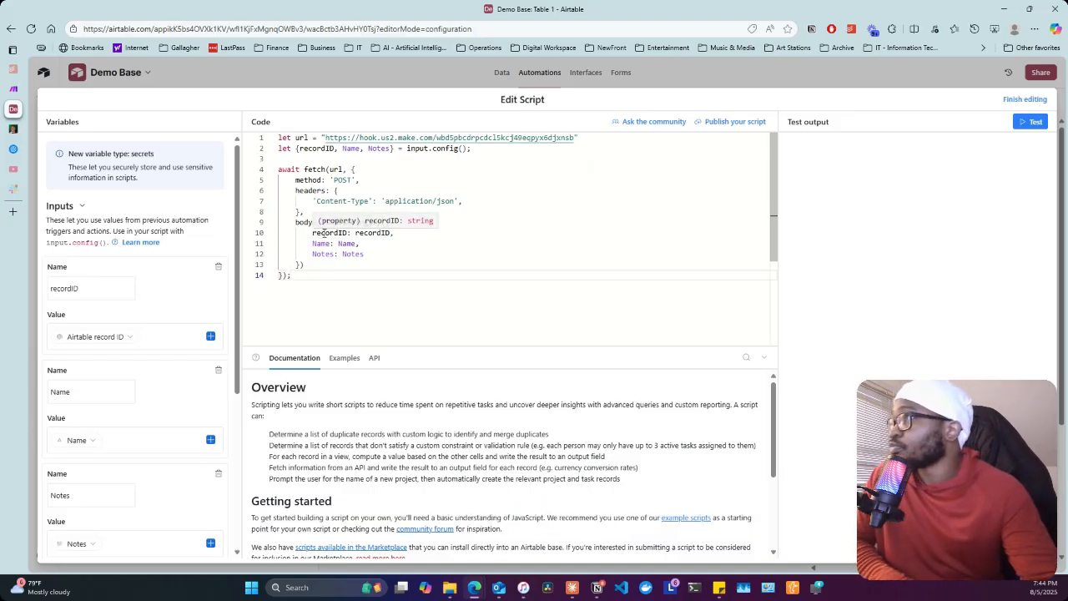
# Switch to Make, save the Demo Webhook module and the scenario, and run the scenario once to wait for data.
pyautogui.moveTo(17, 90)
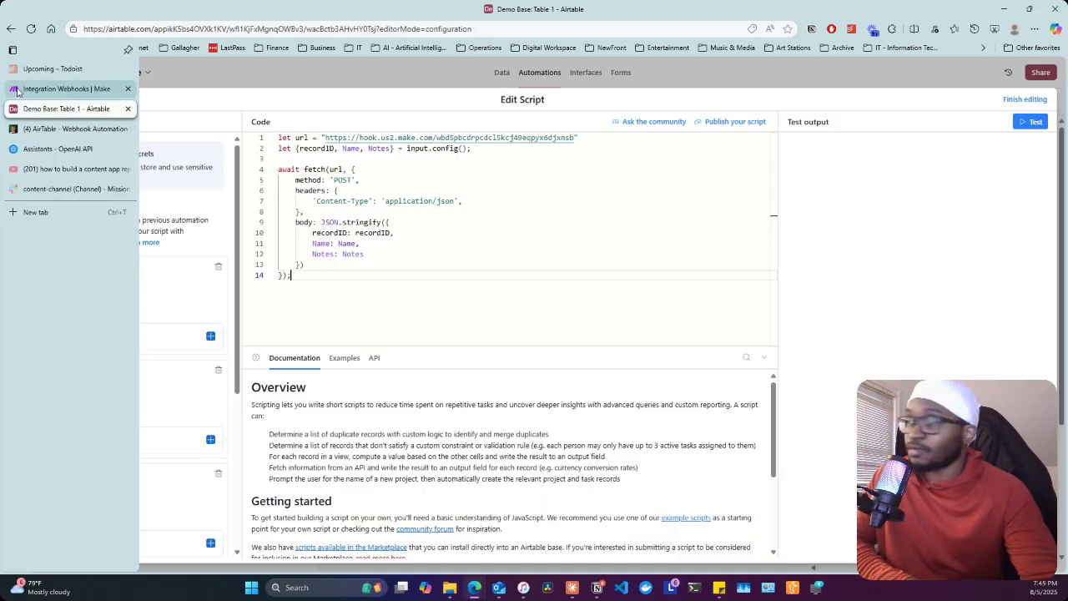
pyautogui.click(16, 90)
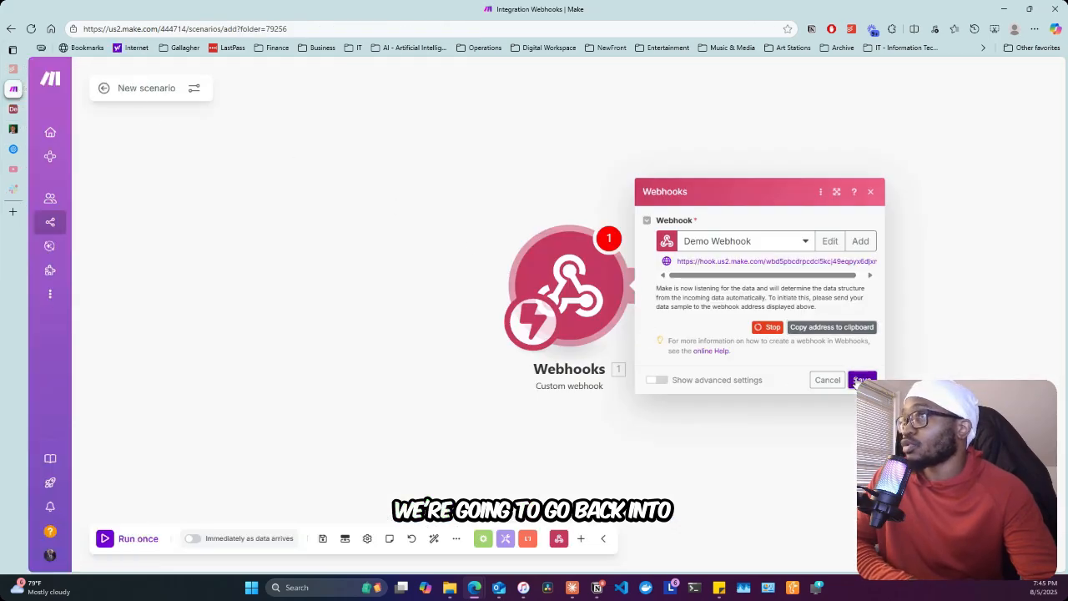
pyautogui.click(334, 379)
pyautogui.click(323, 540)
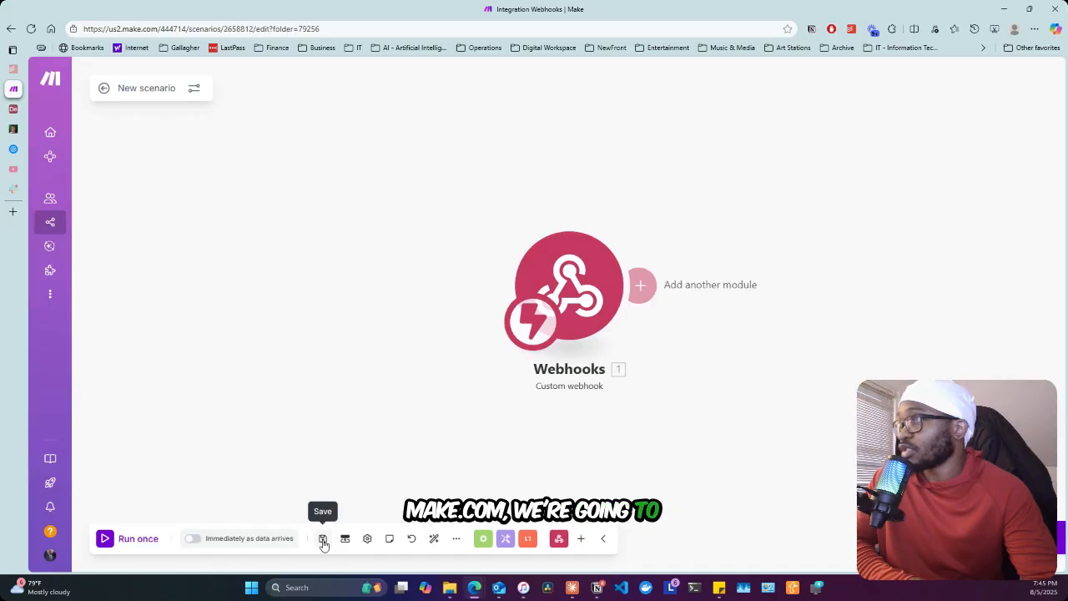
pyautogui.click(121, 544)
# Return to the Airtable script editor and test the script to send the record data to the Make webhook.
pyautogui.moveTo(3, 171)
pyautogui.click(51, 108)
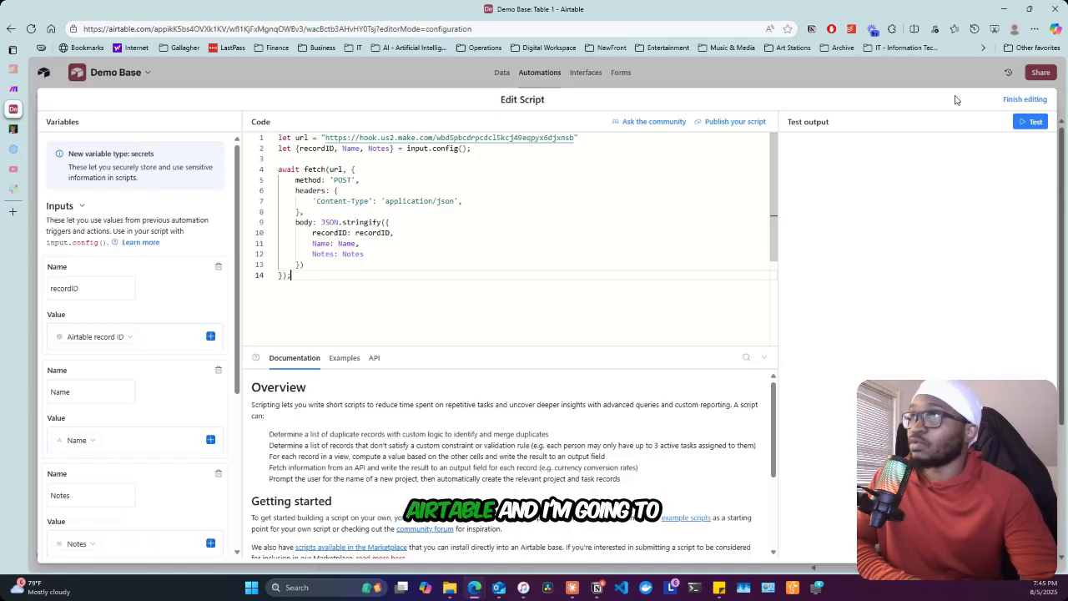
pyautogui.click(1031, 124)
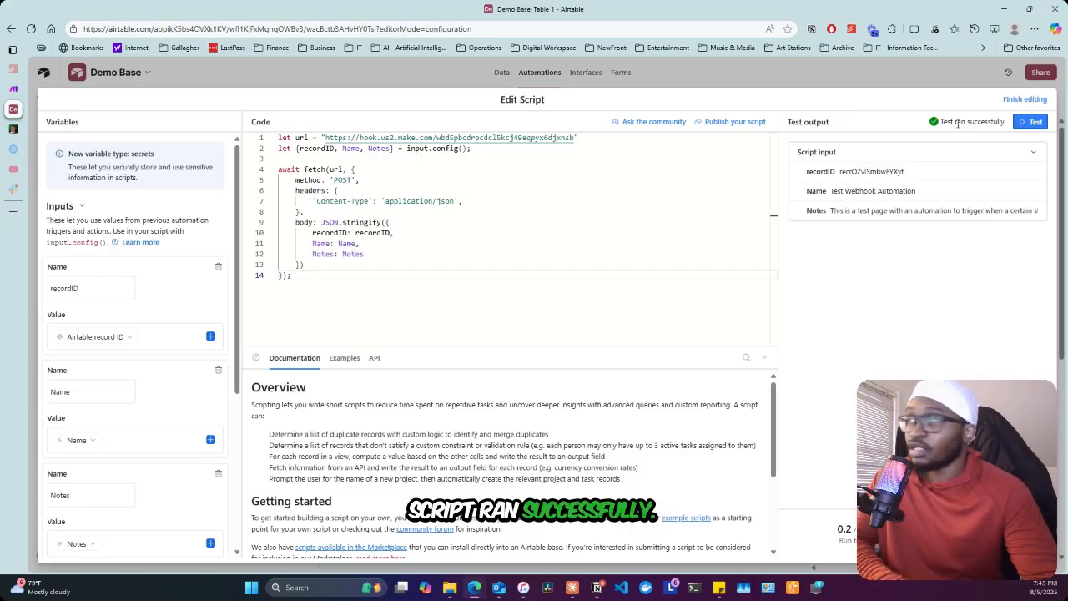
pyautogui.click(33, 88)
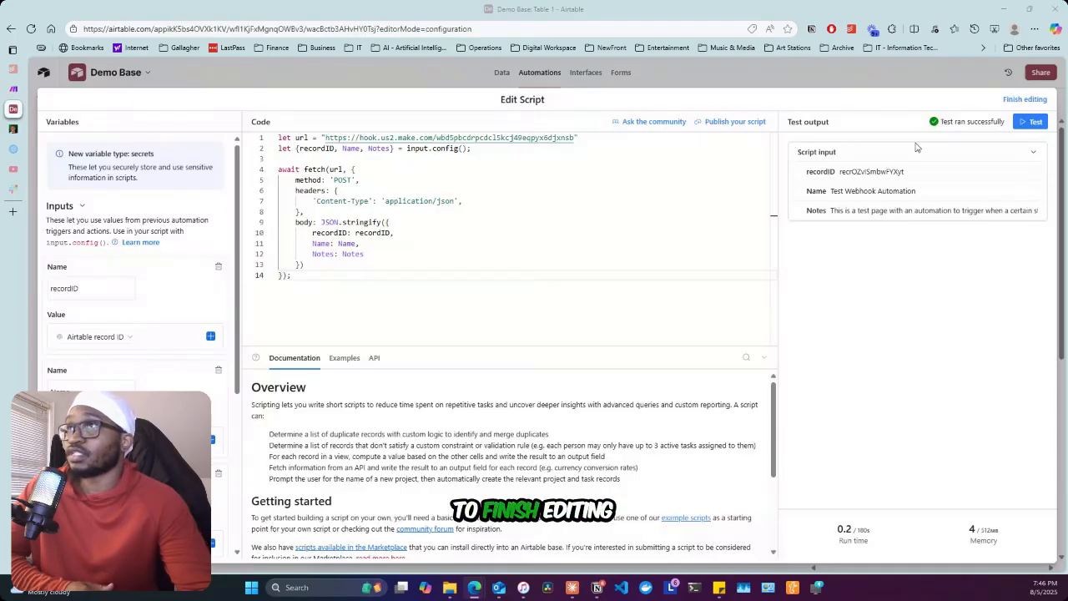
# Finish editing the script and turn on Automation 1.
pyautogui.click(1024, 99)
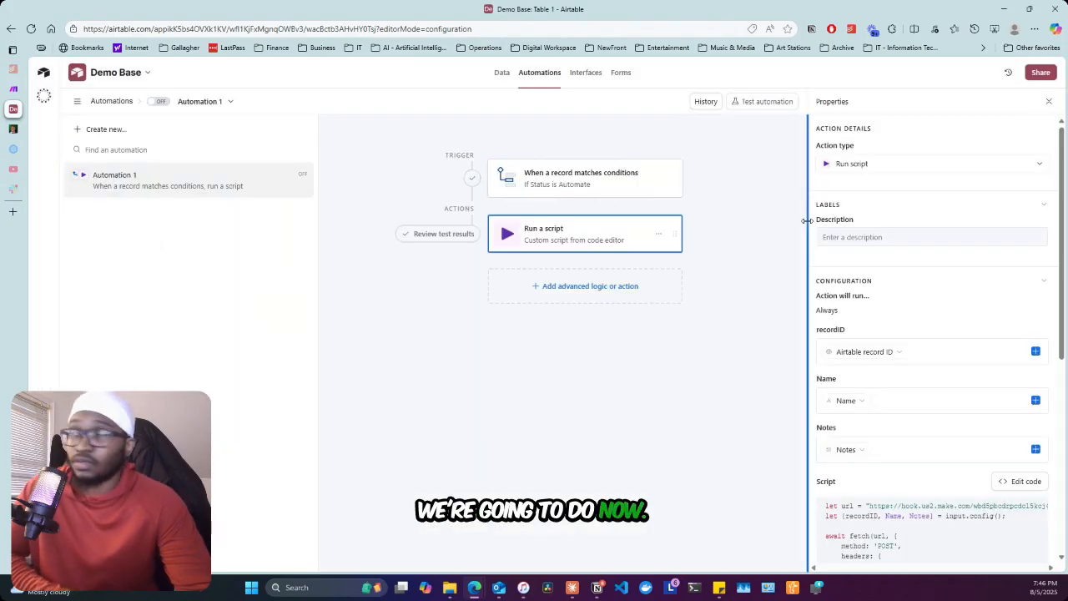
pyautogui.click(158, 102)
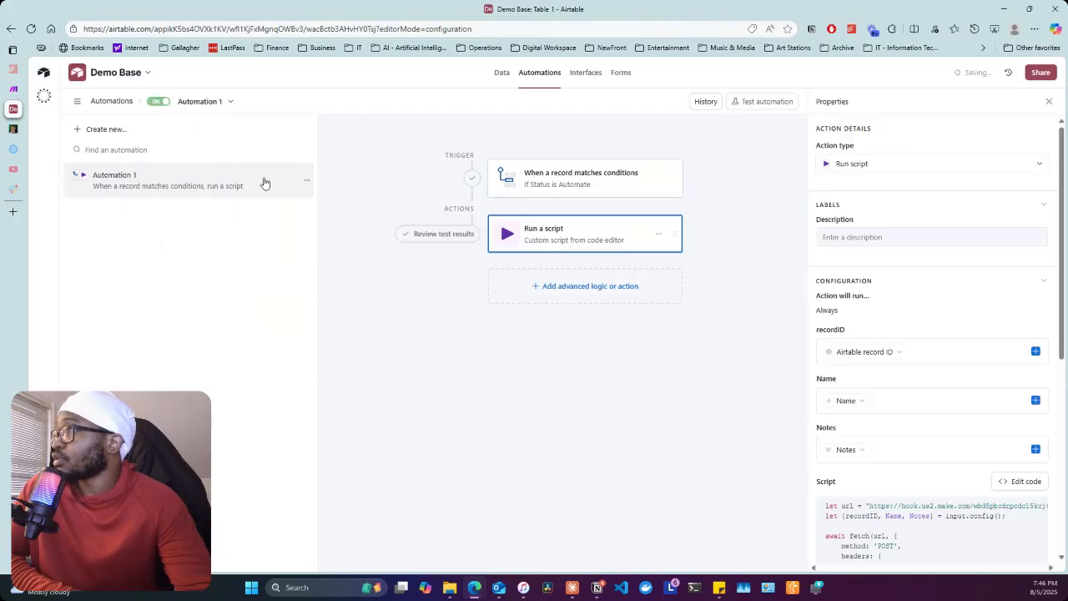
# Rename Automation 1 as Test Webhook to Make.
pyautogui.click(306, 183)
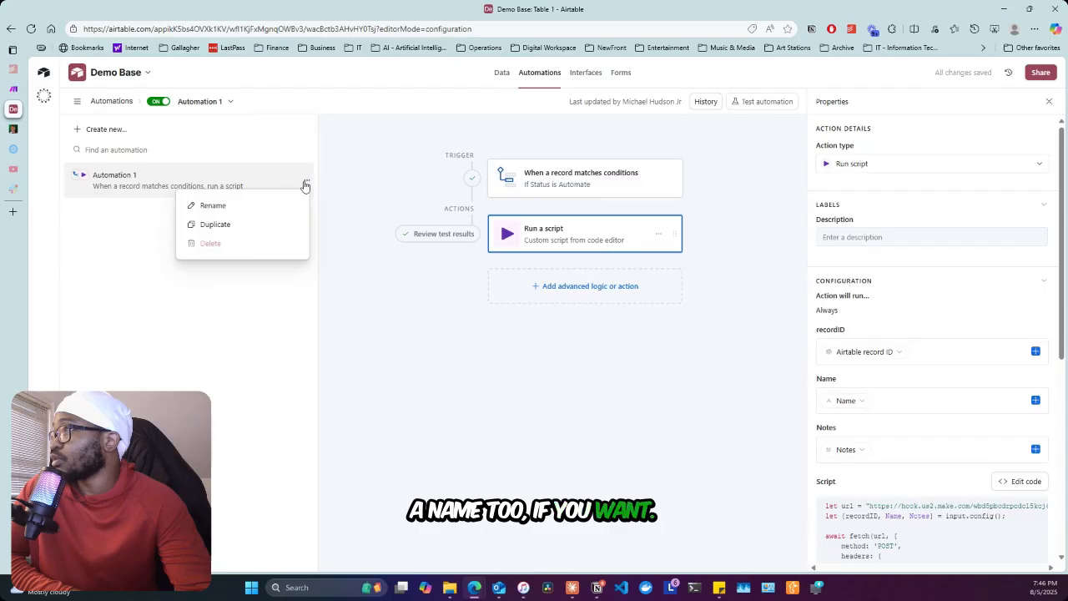
pyautogui.click(237, 206)
pyautogui.write('Test Webho')
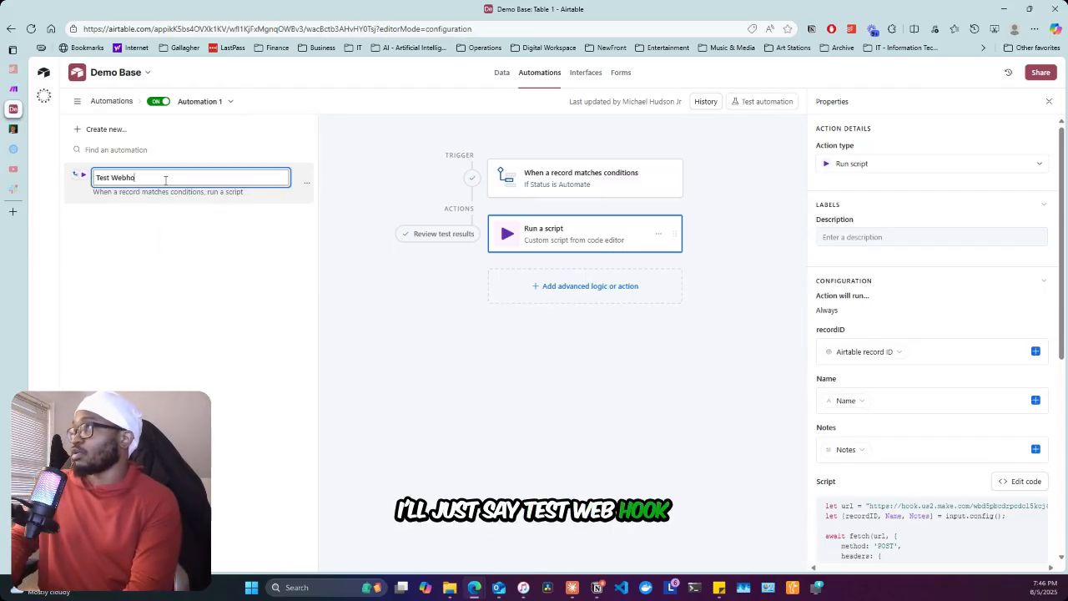
pyautogui.write('ok to Make')
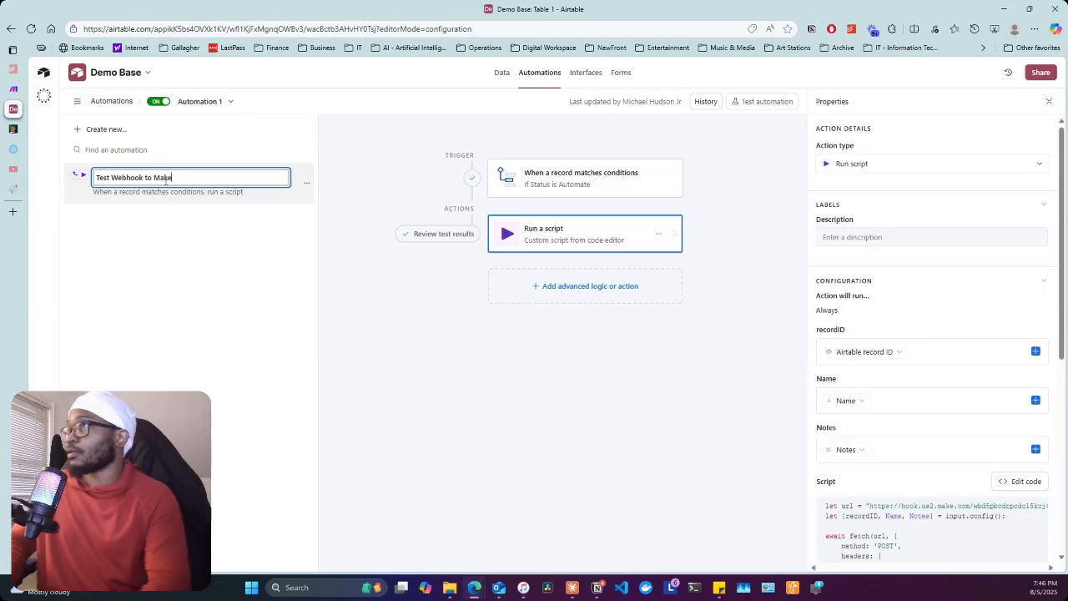
pyautogui.press('Return')
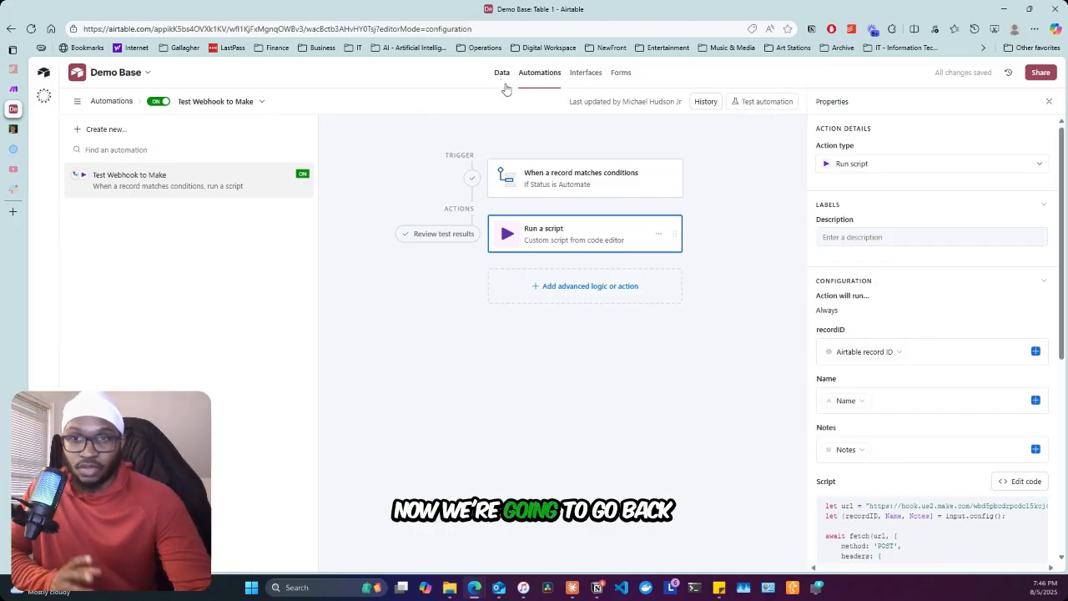
# Bring up the base's Table 1 data, and in Make save the Integration Webhooks scenario and run it once.
pyautogui.click(501, 74)
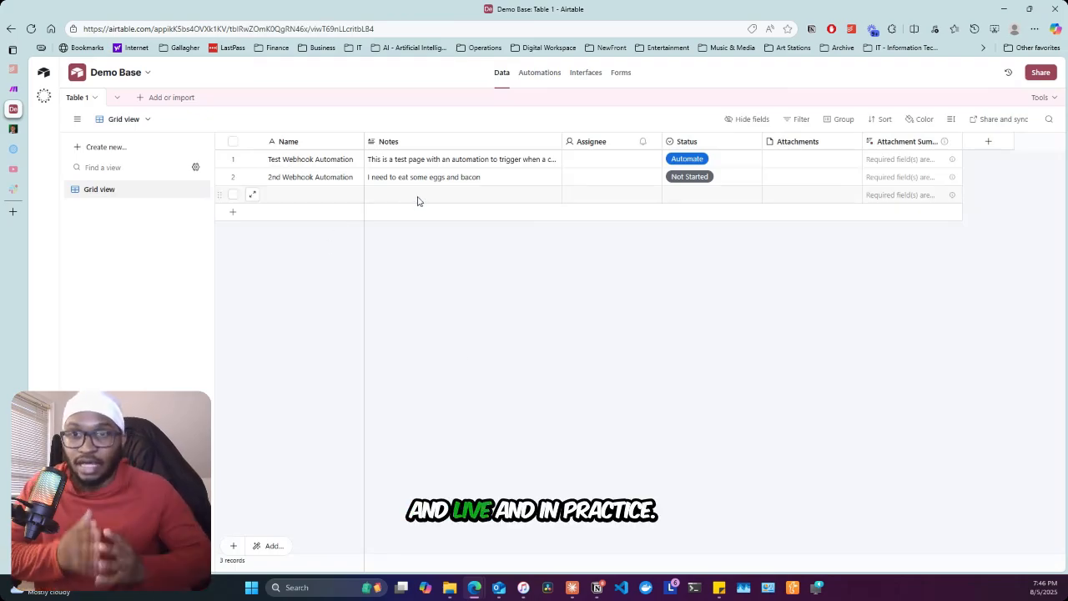
pyautogui.click(7, 90)
pyautogui.click(322, 539)
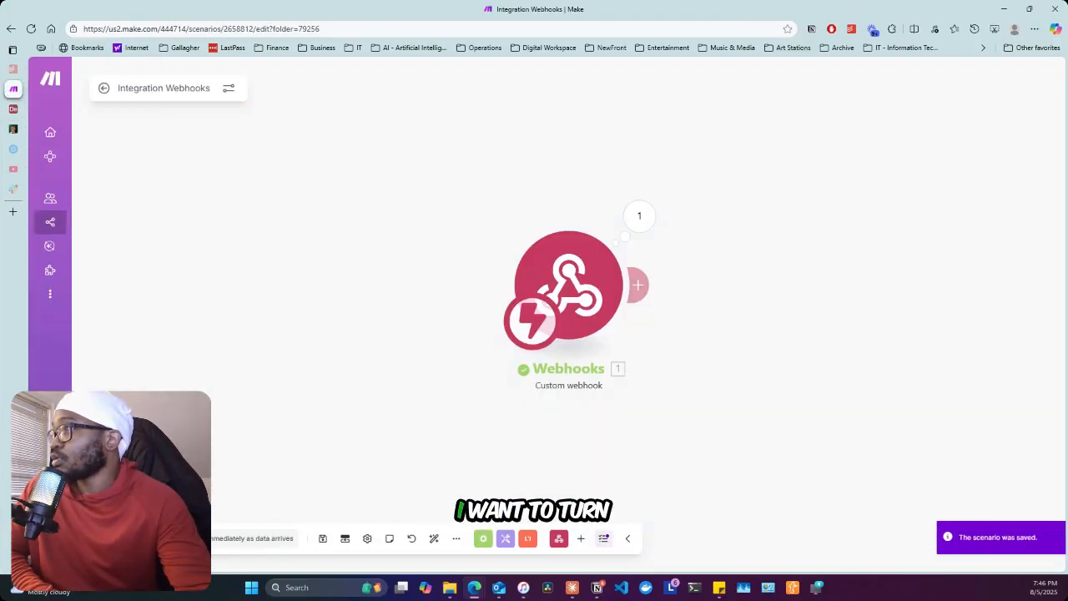
pyautogui.click(127, 538)
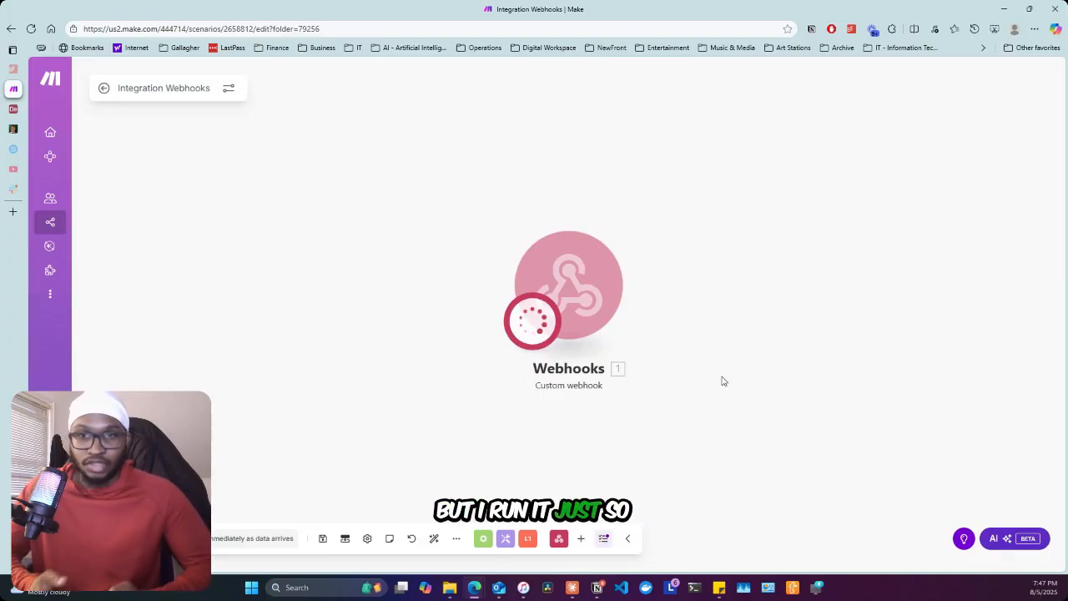
# In Airtable, set the 2nd Webhook Automation record's Status to Automate and return to the waiting Make scenario.
pyautogui.moveTo(11, 138)
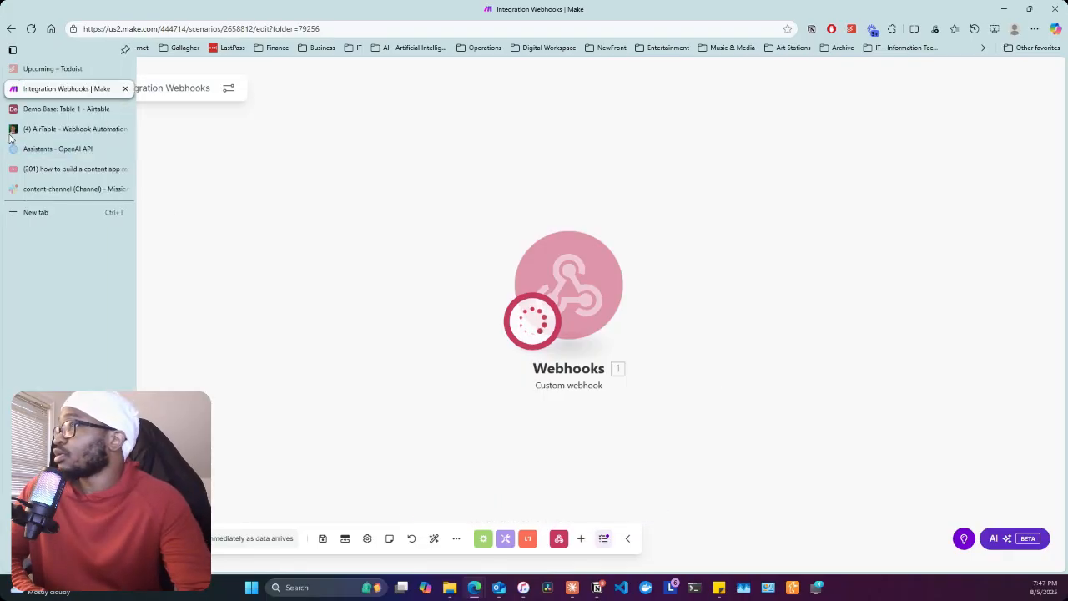
pyautogui.click(24, 108)
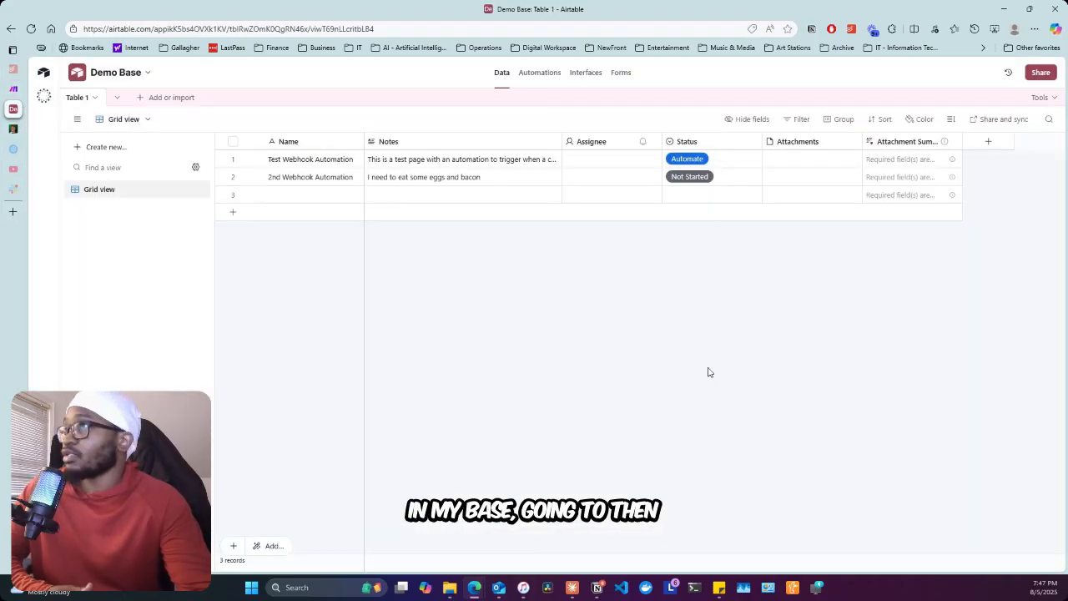
pyautogui.click(719, 182)
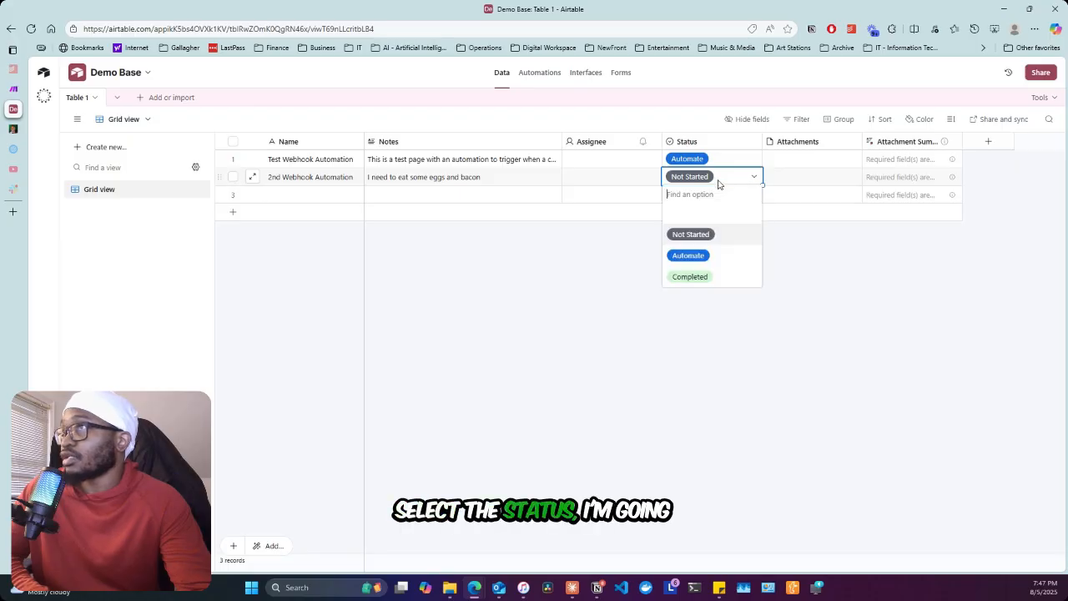
pyautogui.click(689, 255)
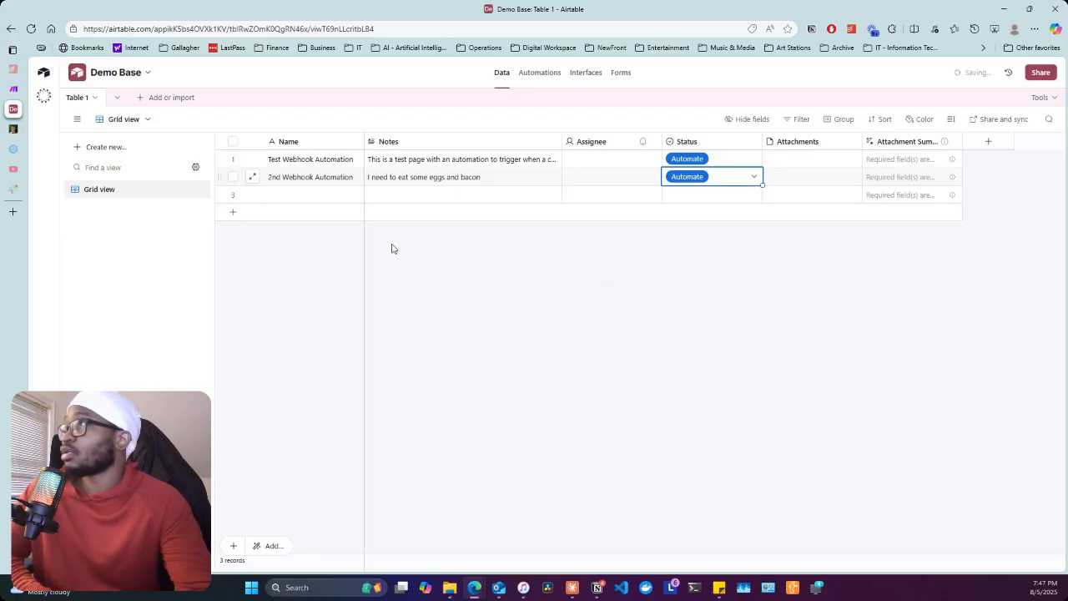
pyautogui.click(13, 87)
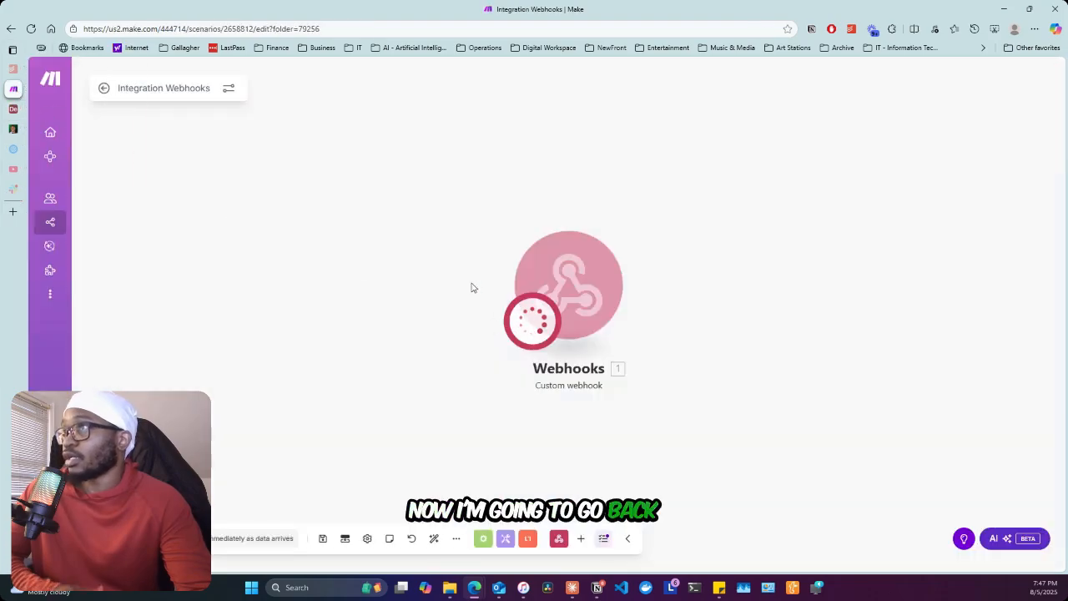